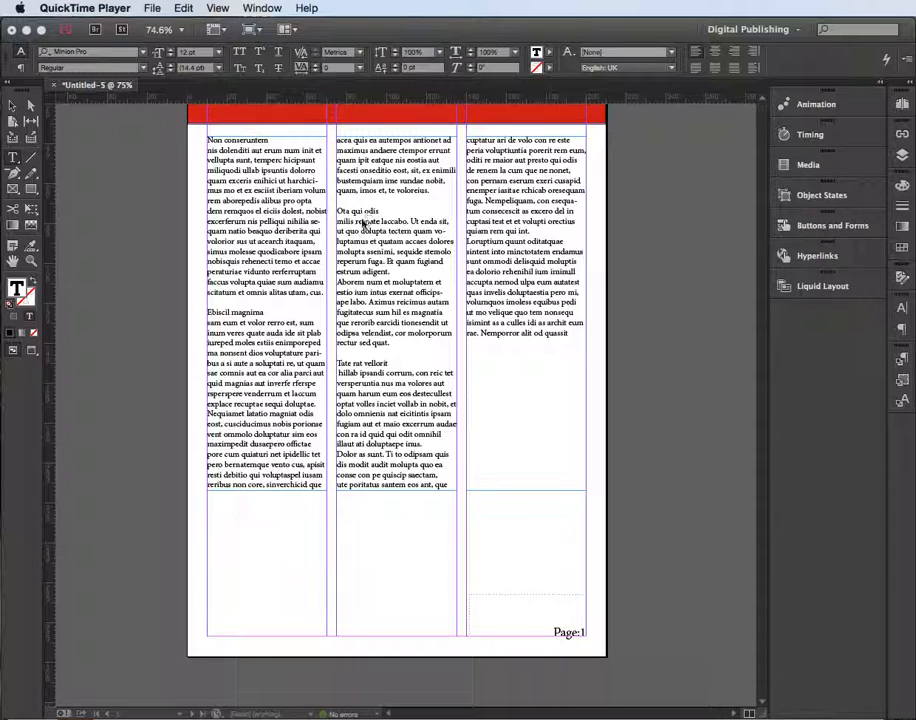
pyautogui.click(380, 215)
pyautogui.moveTo(380, 214); pyautogui.dragTo(337, 214)
pyautogui.moveTo(390, 343); pyautogui.dragTo(340, 211)
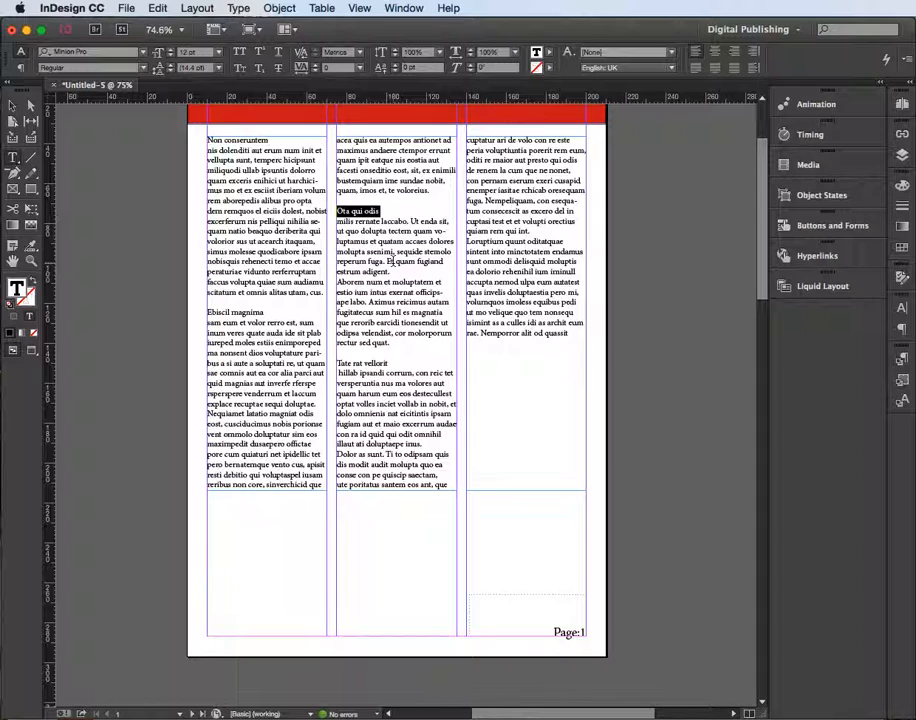
# Set the "Non conseruntem" heading in the first column to Hobo Std at 14 pt
pyautogui.moveTo(275, 150); pyautogui.dragTo(206, 137)
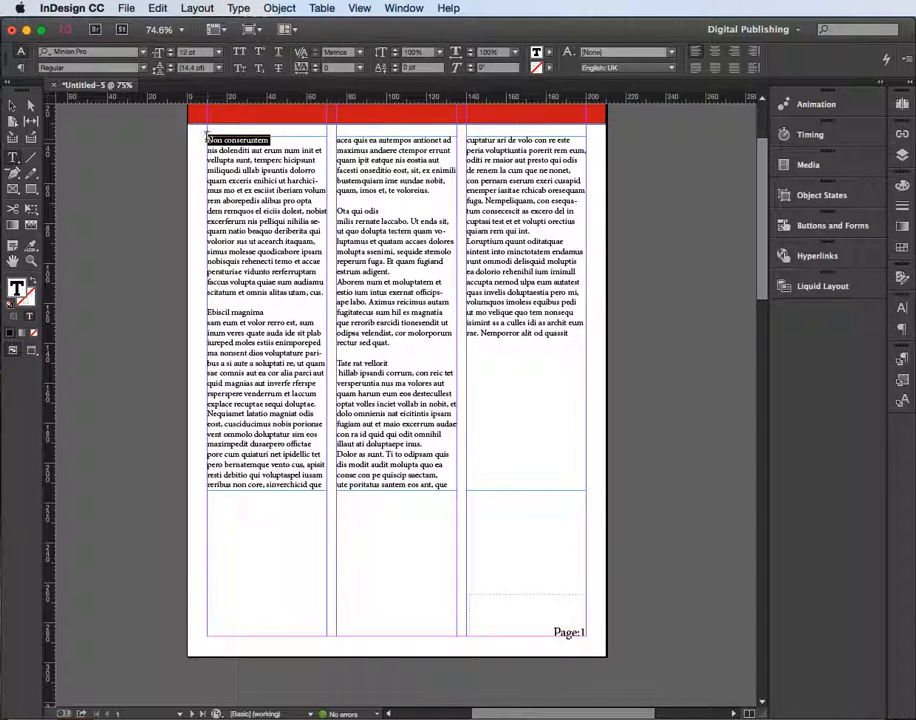
pyautogui.click(144, 58)
pyautogui.scroll(-10, 130, 250)
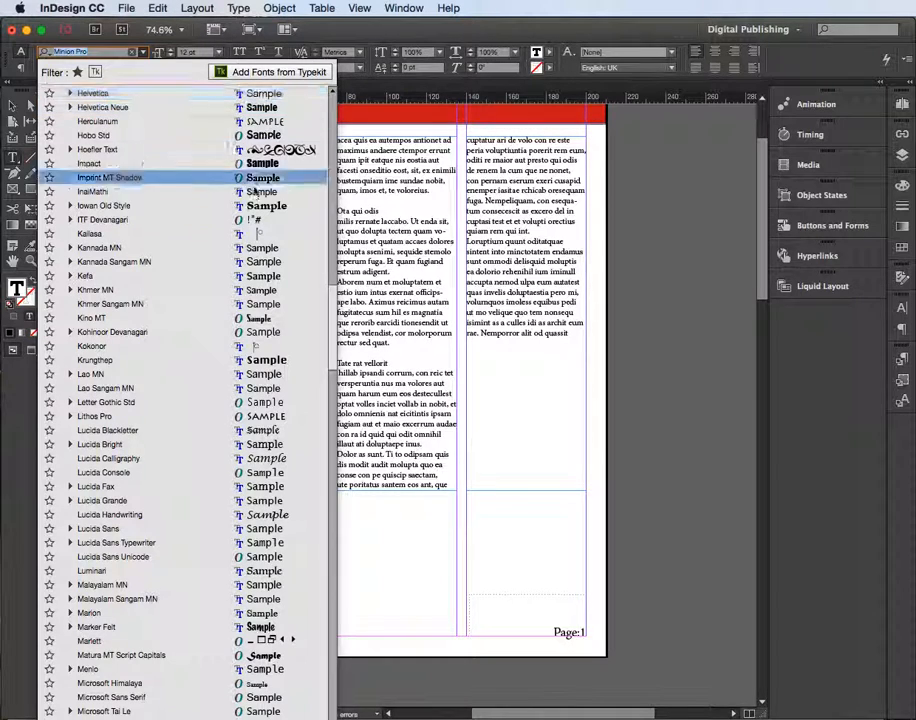
pyautogui.click(130, 136)
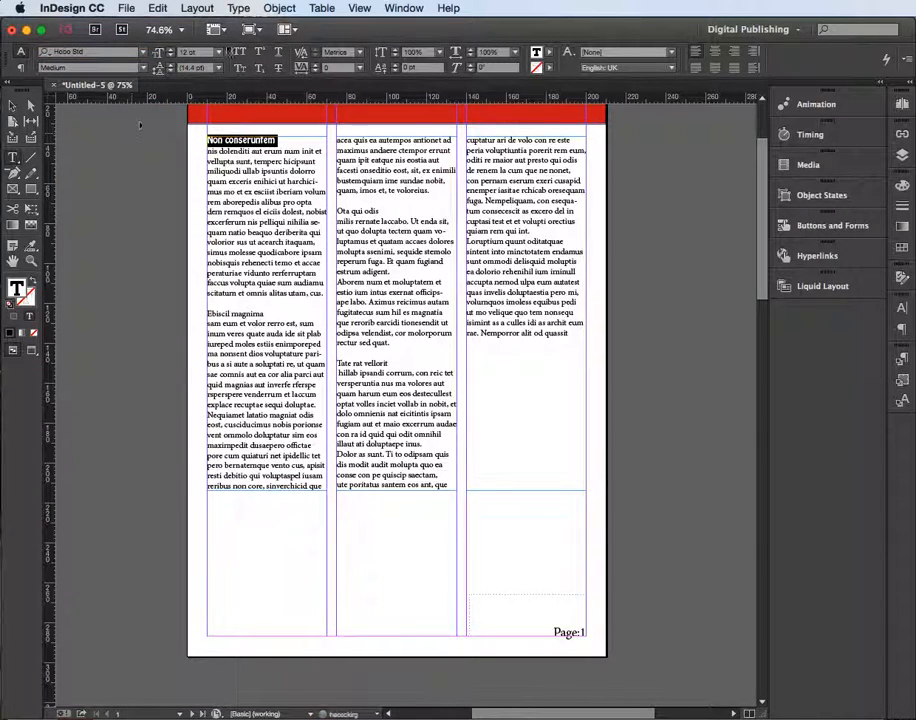
pyautogui.click(170, 49)
pyautogui.click(170, 50)
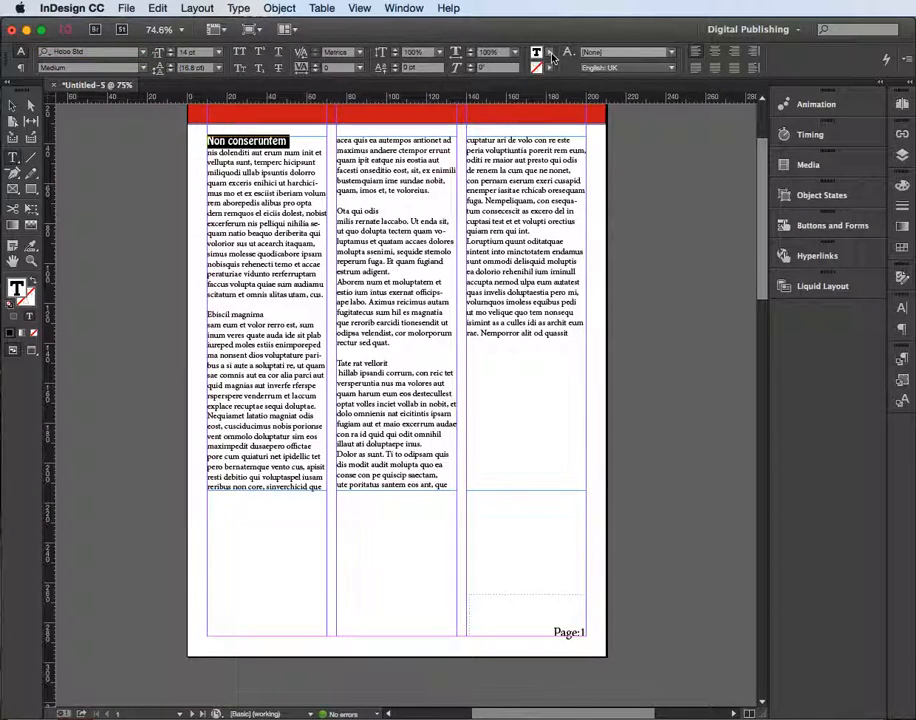
# Colour the "Non conseruntem" heading text with the cyan swatch C=100 M=0 Y=0 K=0
pyautogui.click(549, 53)
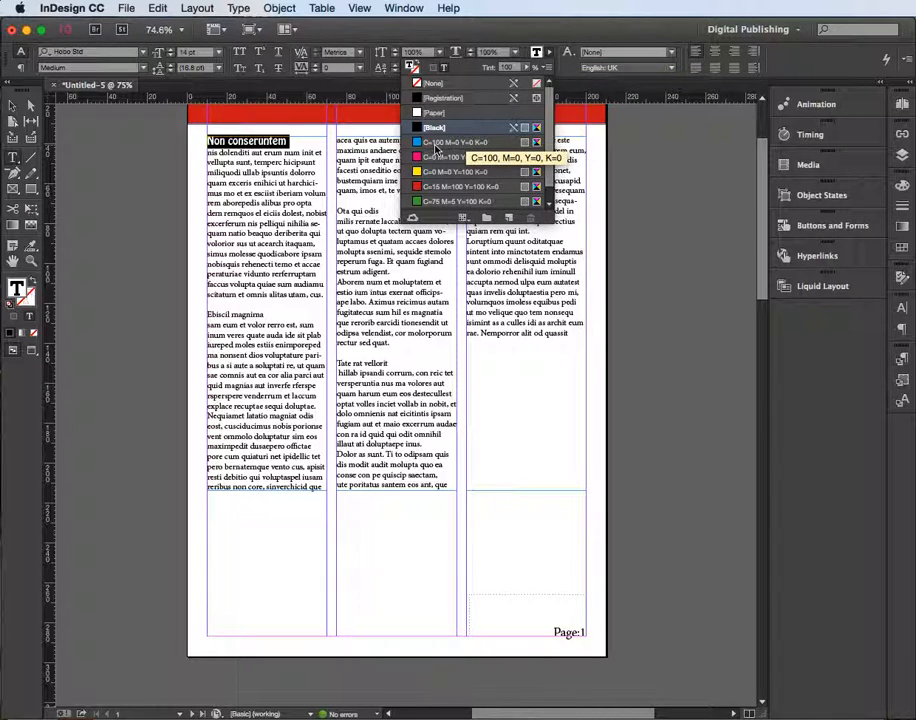
pyautogui.click(436, 145)
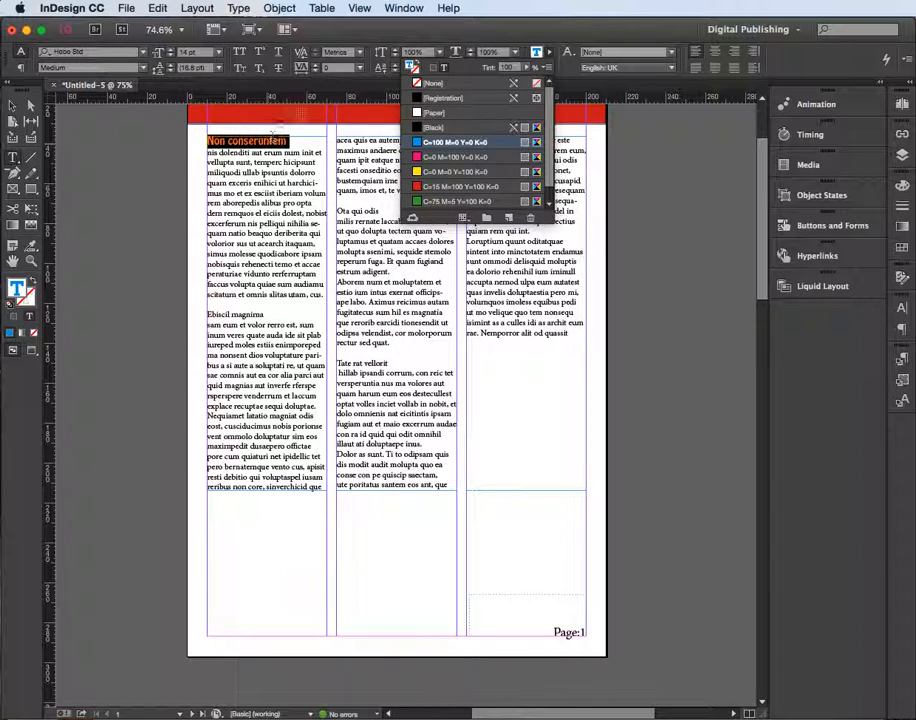
pyautogui.click(298, 143)
# Set the tracking of the "Non conseruntem" heading to 10
pyautogui.moveTo(293, 142); pyautogui.dragTo(208, 140)
pyautogui.click(316, 65)
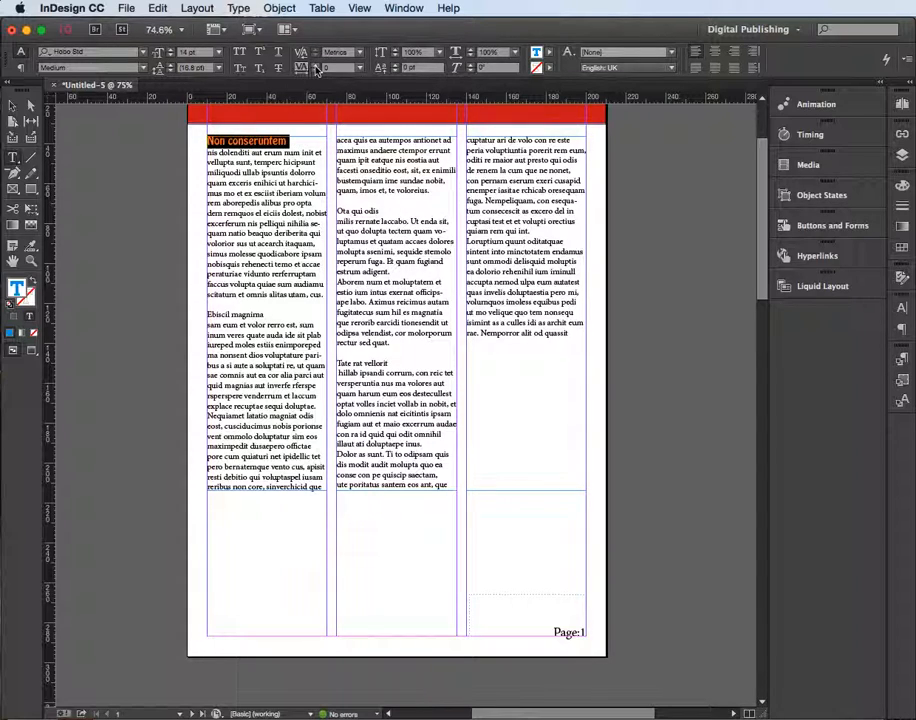
pyautogui.click(316, 65)
pyautogui.click(316, 65)
pyautogui.click(316, 65)
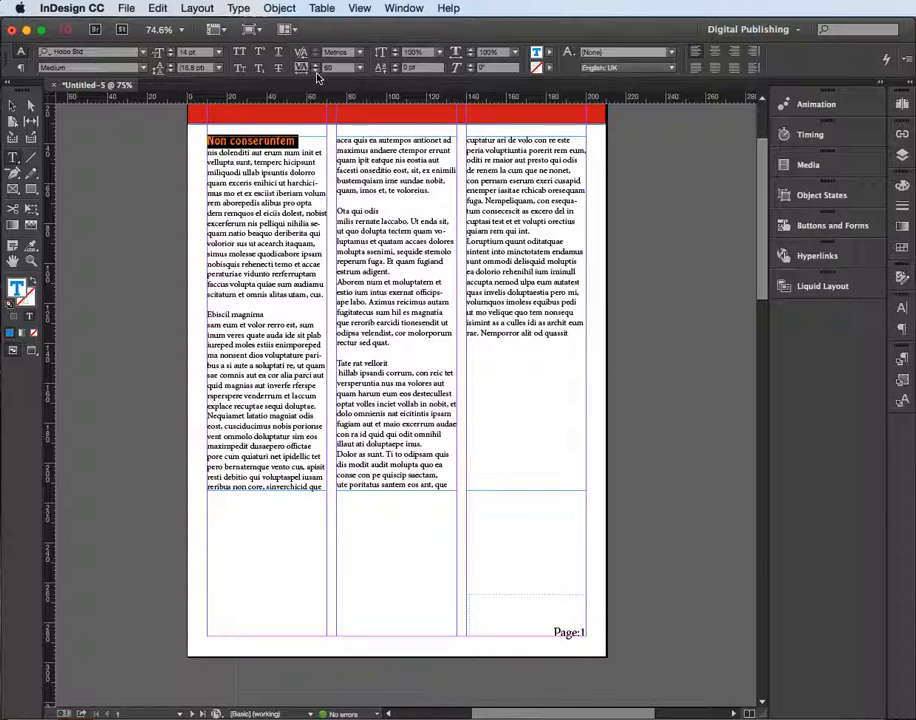
pyautogui.click(316, 71)
pyautogui.click(316, 71)
pyautogui.click(316, 71)
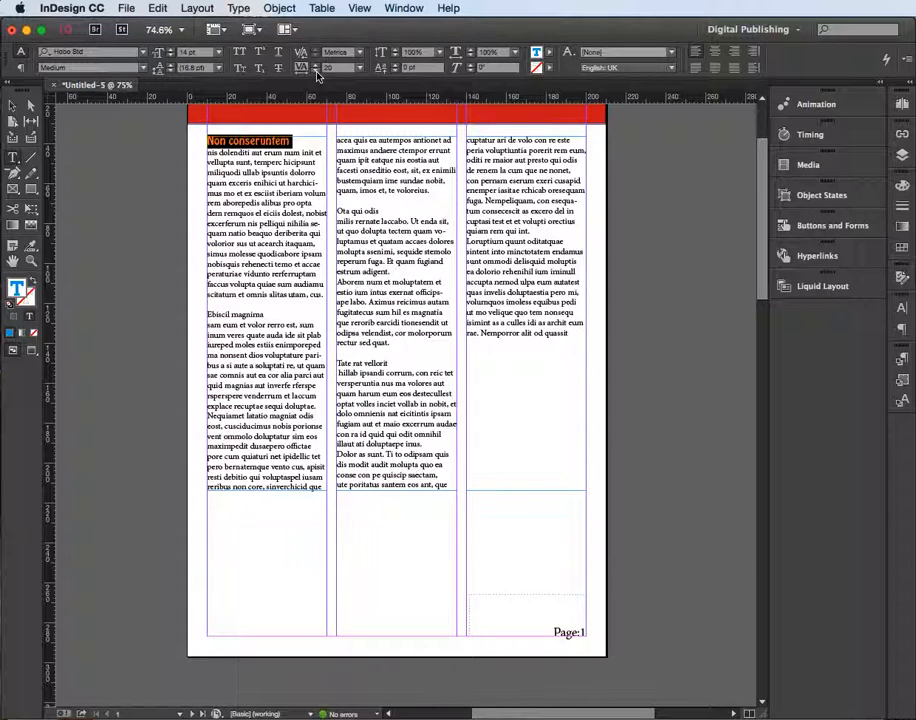
pyautogui.click(316, 71)
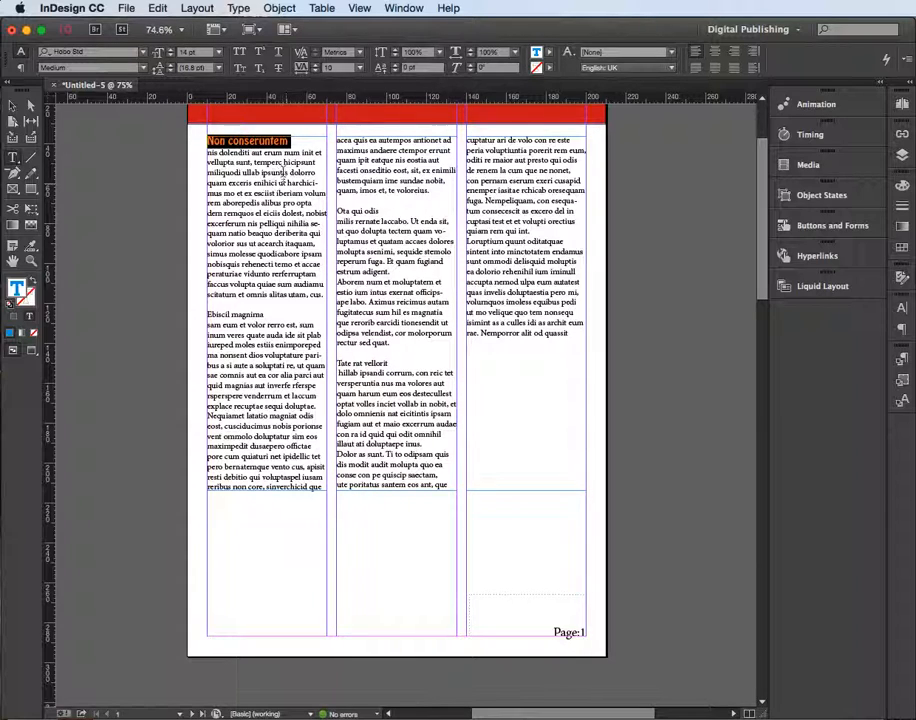
pyautogui.click(276, 166)
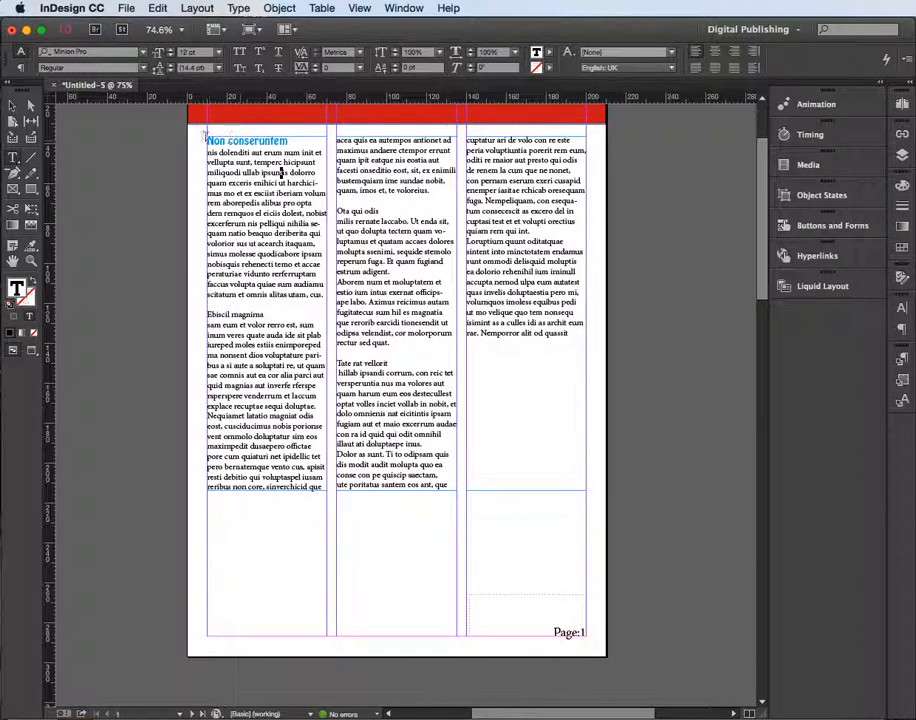
# Create a character style from the formatted "Non conseruntem" heading and name it "blue headings"
pyautogui.moveTo(207, 140)
pyautogui.mouseDown()
pyautogui.moveTo(295, 145)
pyautogui.moveTo(205, 141)
pyautogui.mouseUp()
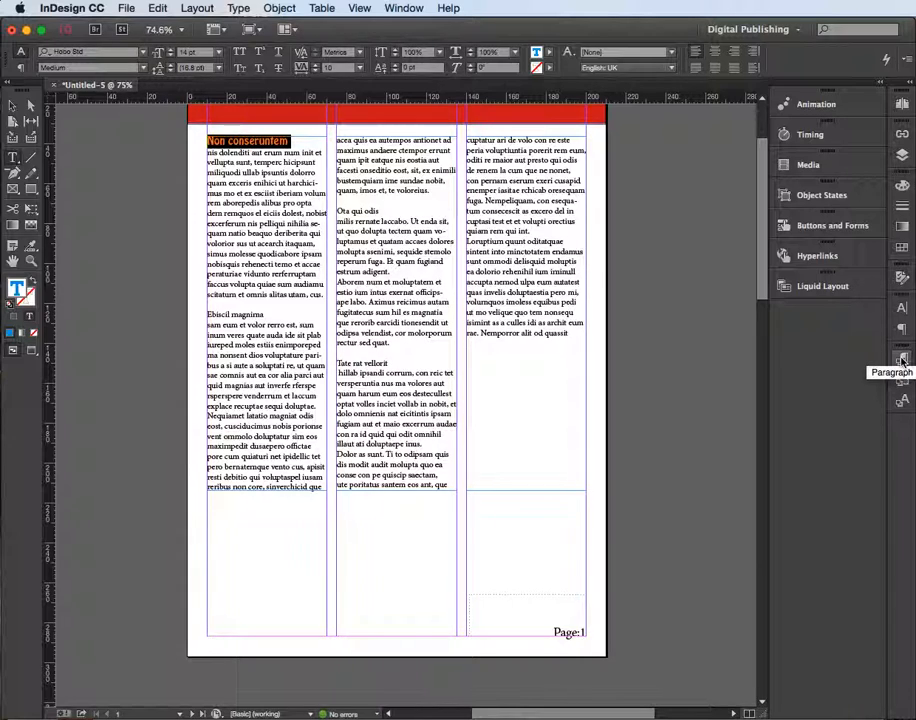
pyautogui.click(396, 9)
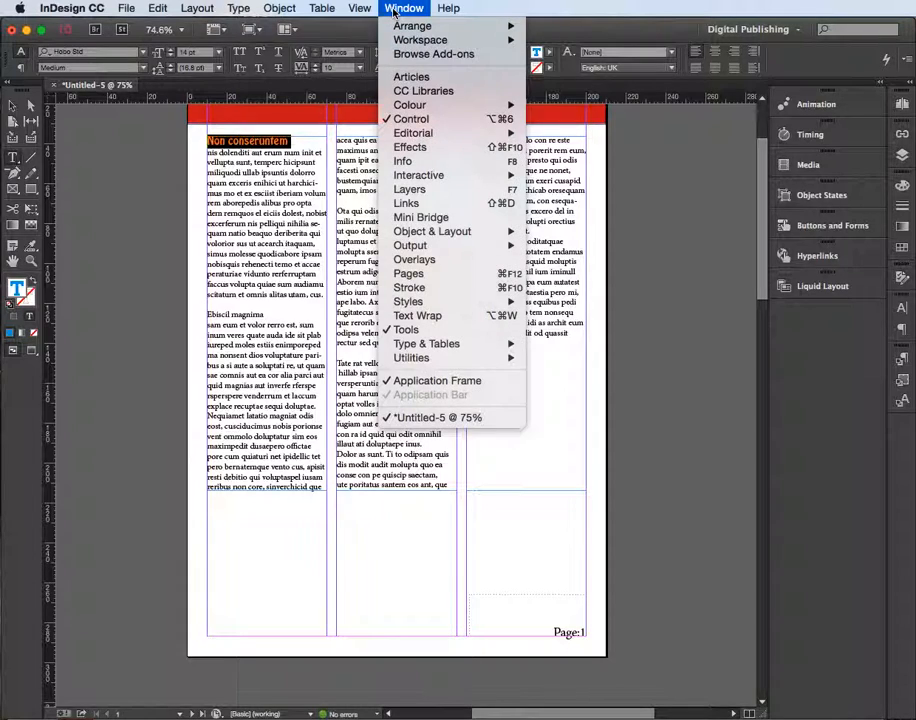
pyautogui.moveTo(430, 301)
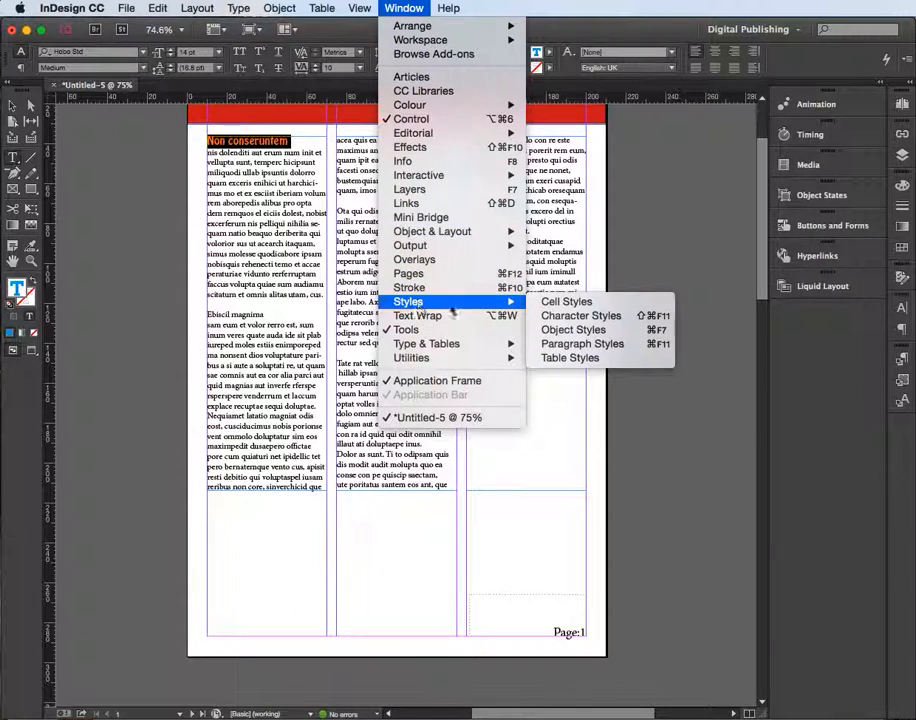
pyautogui.click(558, 317)
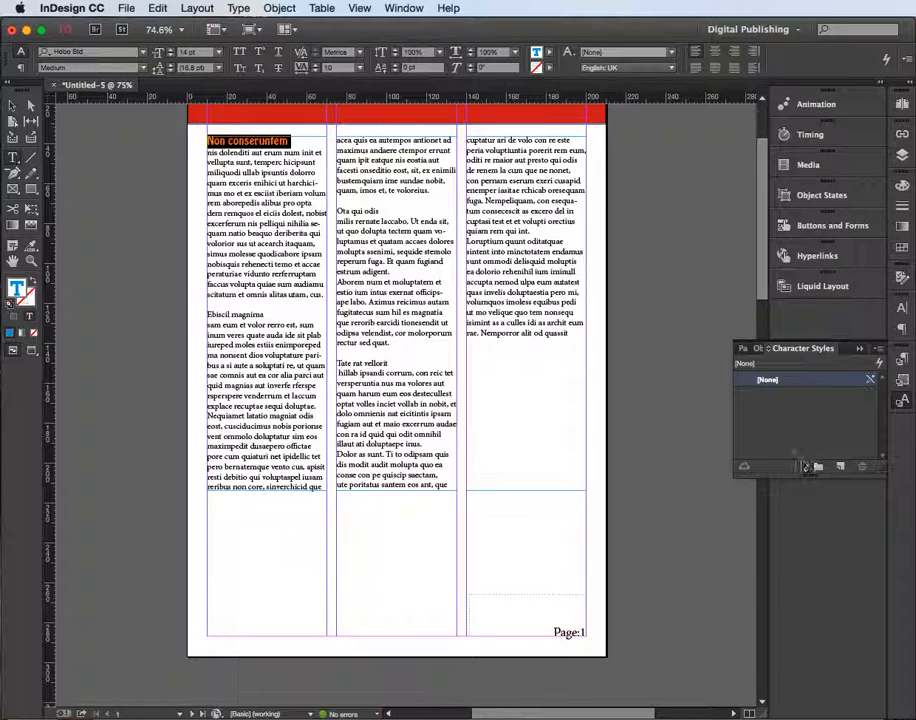
pyautogui.click(839, 467)
pyautogui.doubleClick(785, 396)
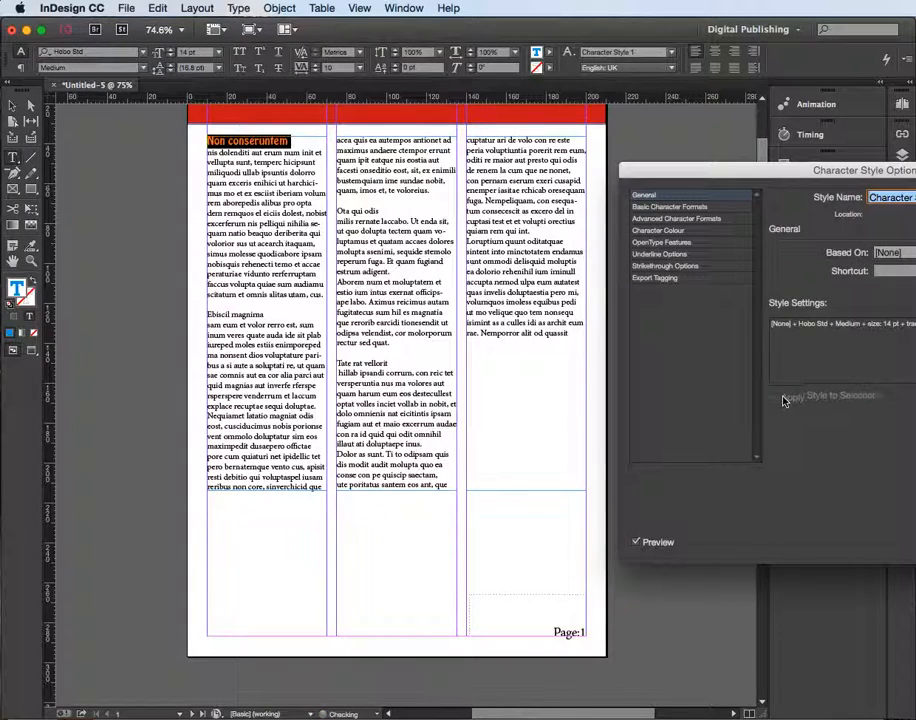
pyautogui.moveTo(872, 172); pyautogui.dragTo(521, 135)
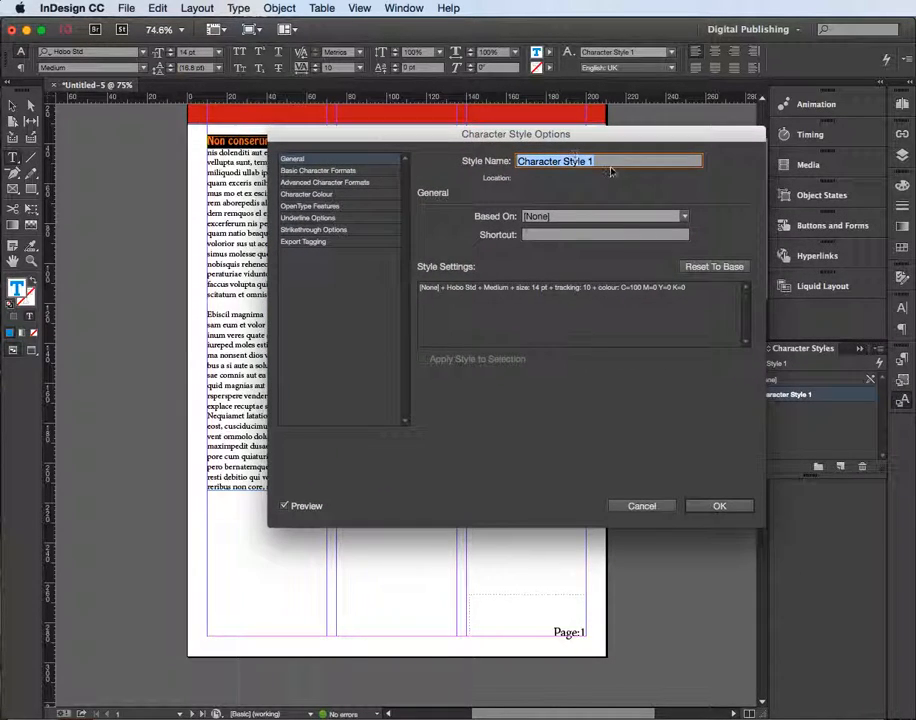
pyautogui.write('blue headings')
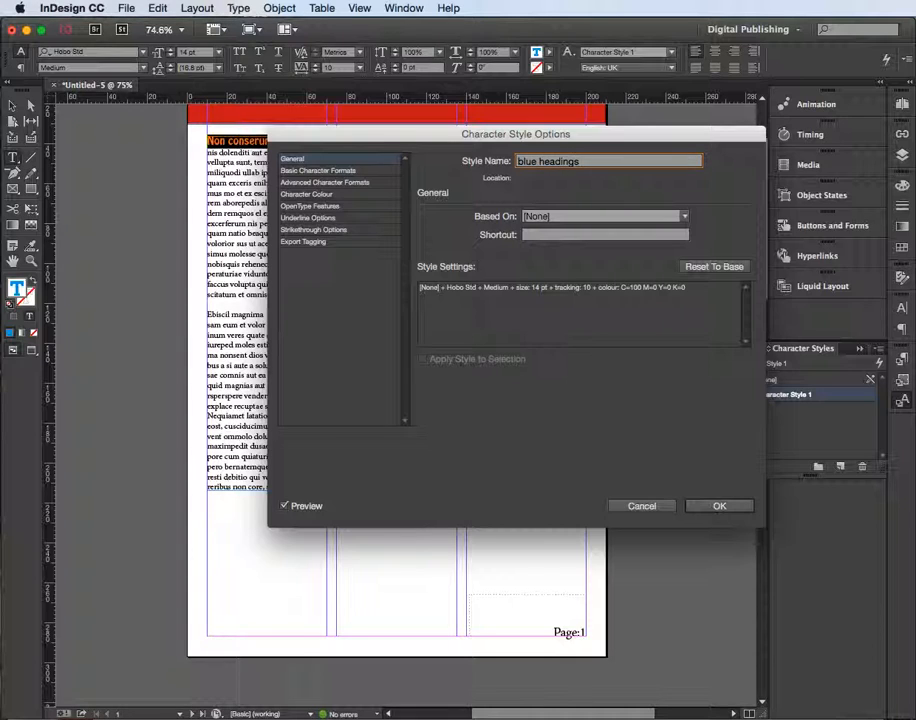
pyautogui.press('Return')
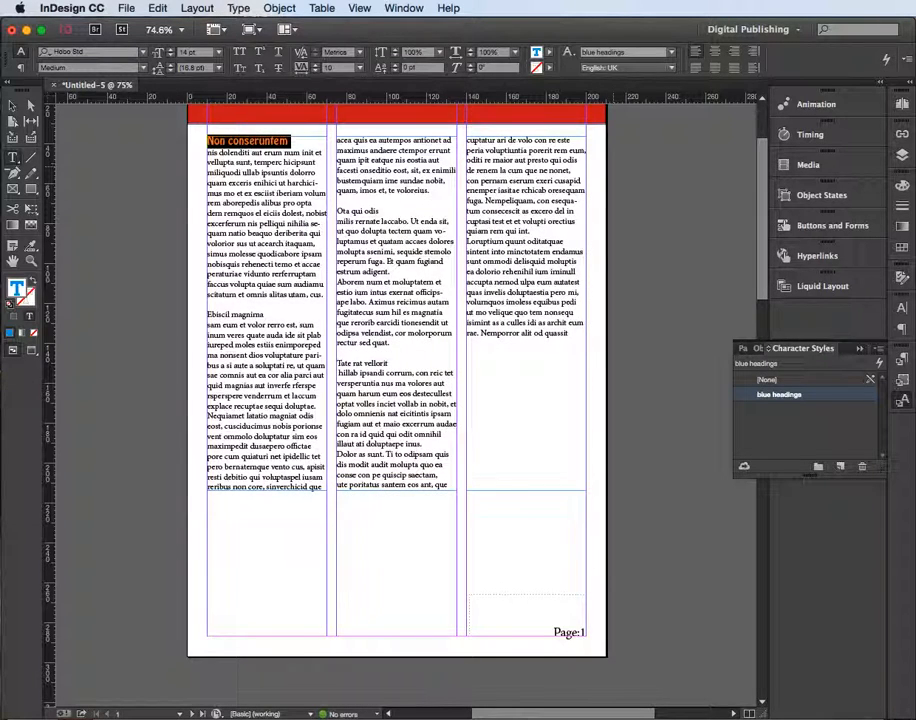
# Apply the "blue headings" character style to the headings "Ebiscil magnima", "Tate rat vellorit" and "Ota qui odis"
pyautogui.click(289, 314)
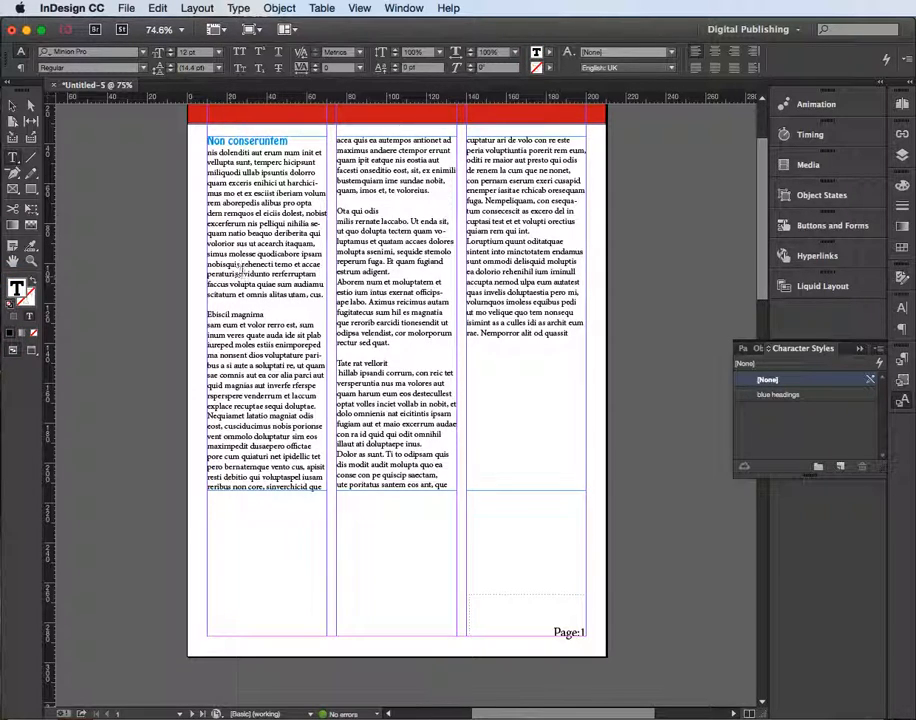
pyautogui.moveTo(267, 313); pyautogui.dragTo(207, 310)
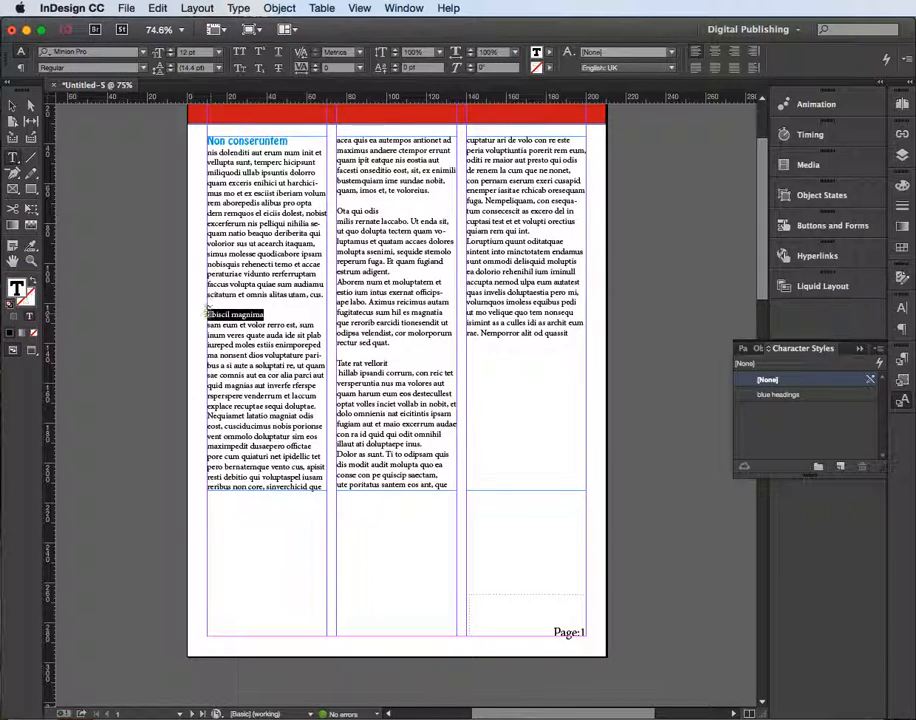
pyautogui.click(789, 396)
pyautogui.moveTo(389, 373); pyautogui.dragTo(338, 373)
pyautogui.click(779, 394)
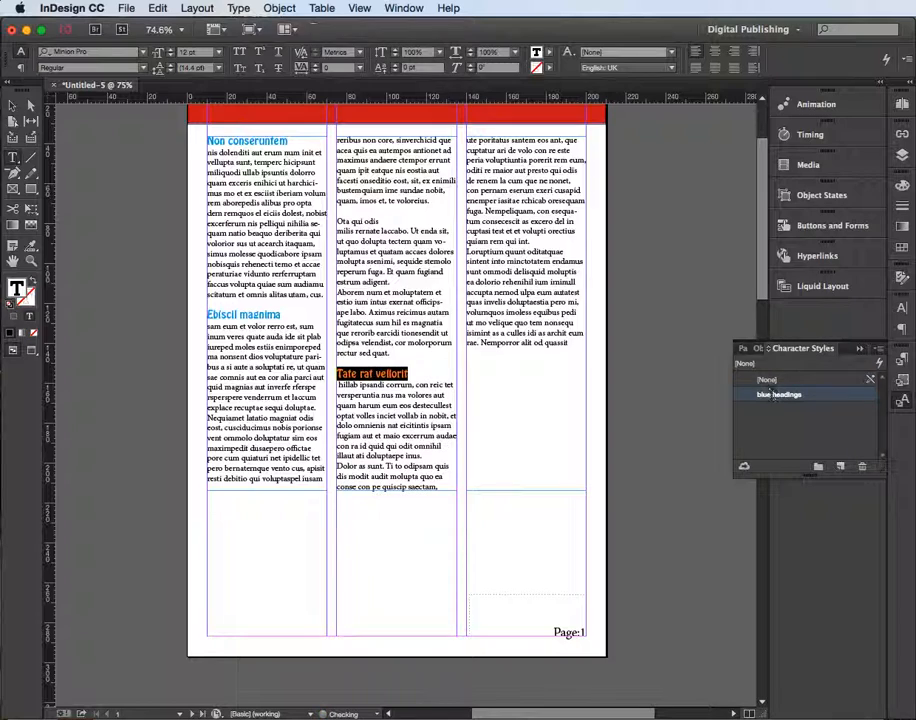
pyautogui.moveTo(380, 218); pyautogui.dragTo(337, 221)
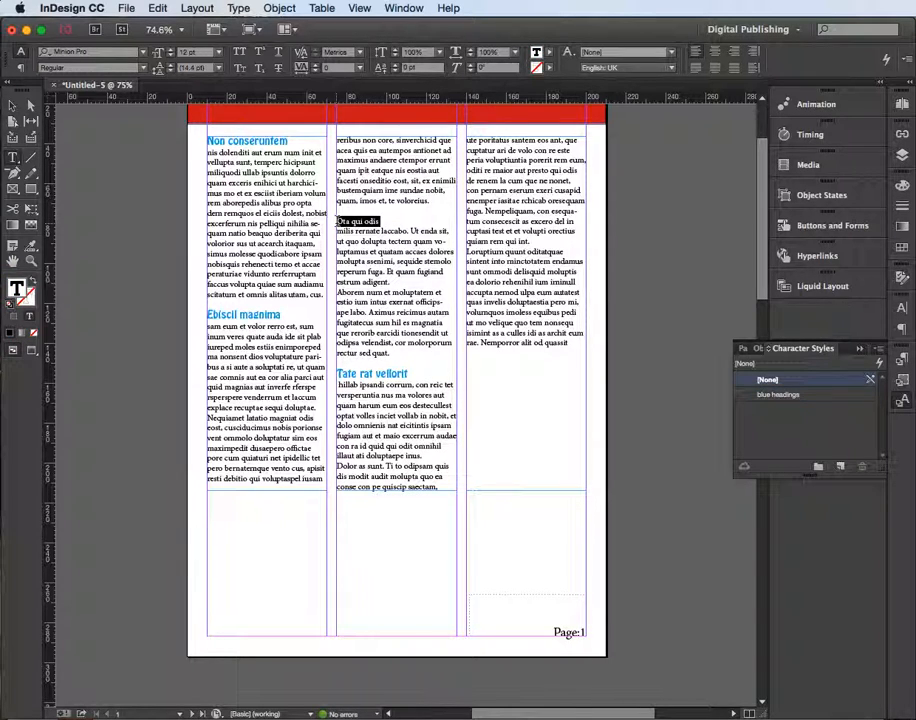
pyautogui.click(790, 395)
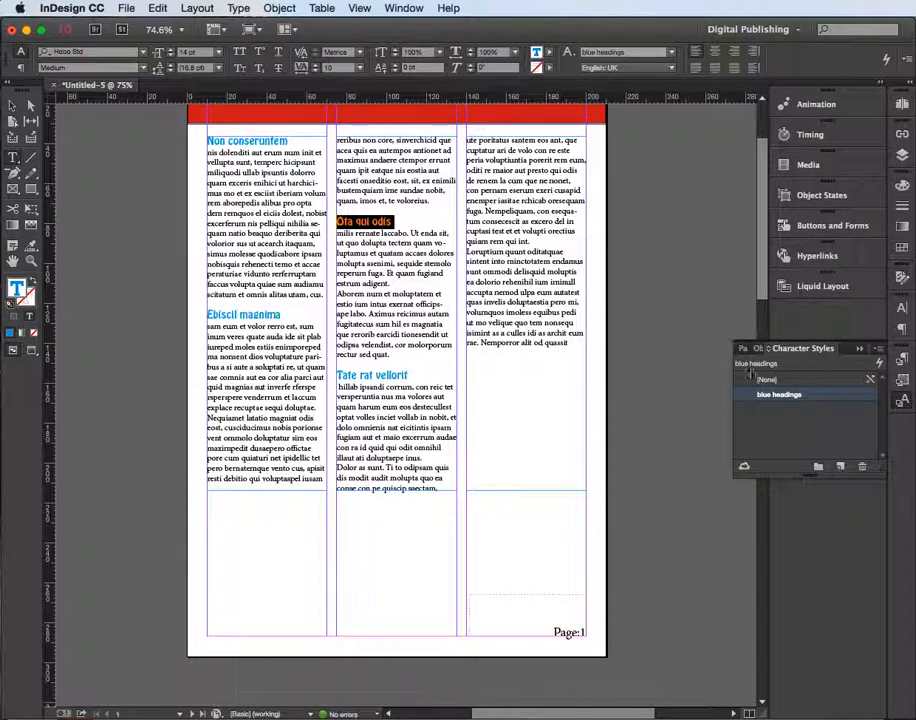
pyautogui.click(490, 345)
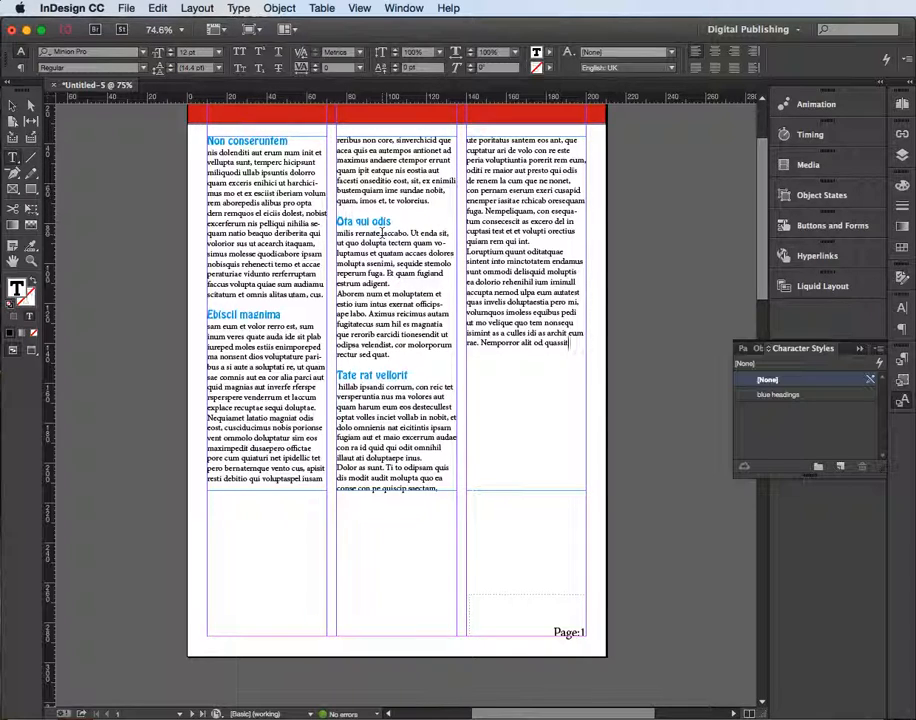
# Edit the "blue headings" character style and set its font size to 15 pt, with preview on
pyautogui.doubleClick(781, 396)
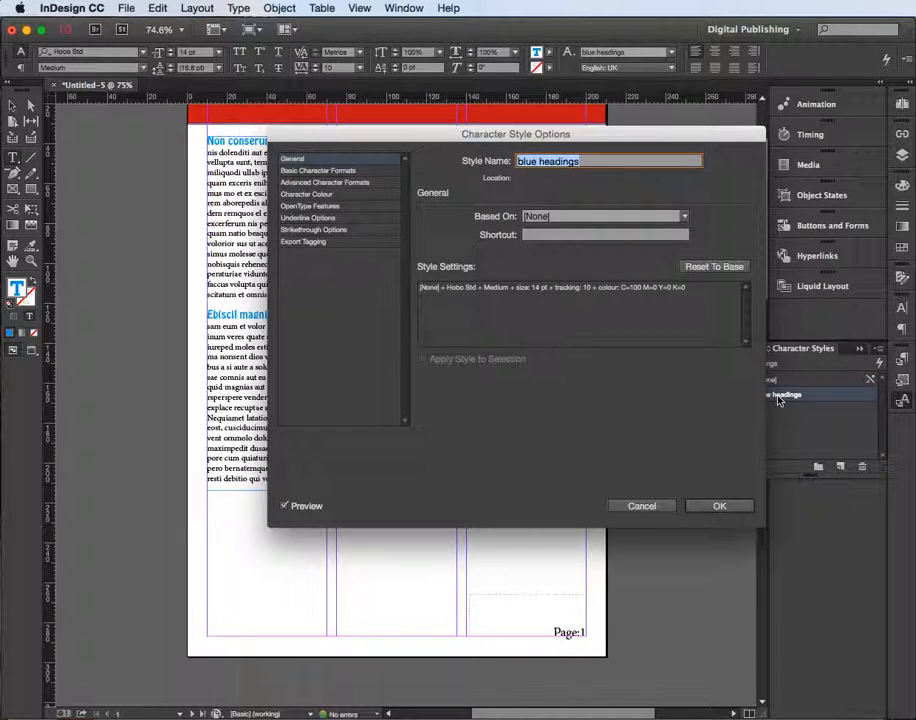
pyautogui.click(318, 171)
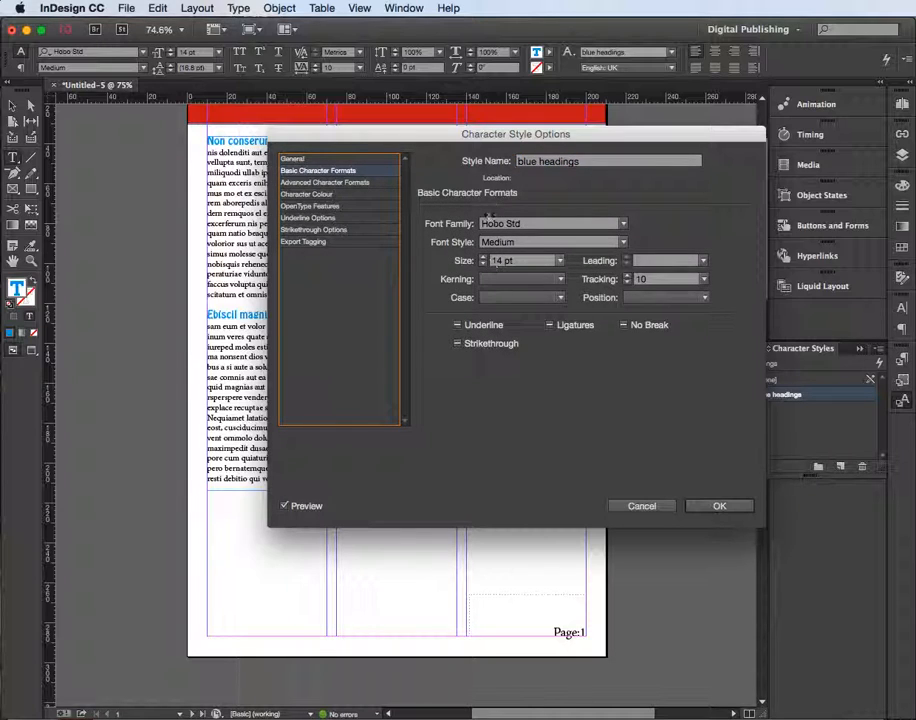
pyautogui.moveTo(471, 145); pyautogui.dragTo(500, 128)
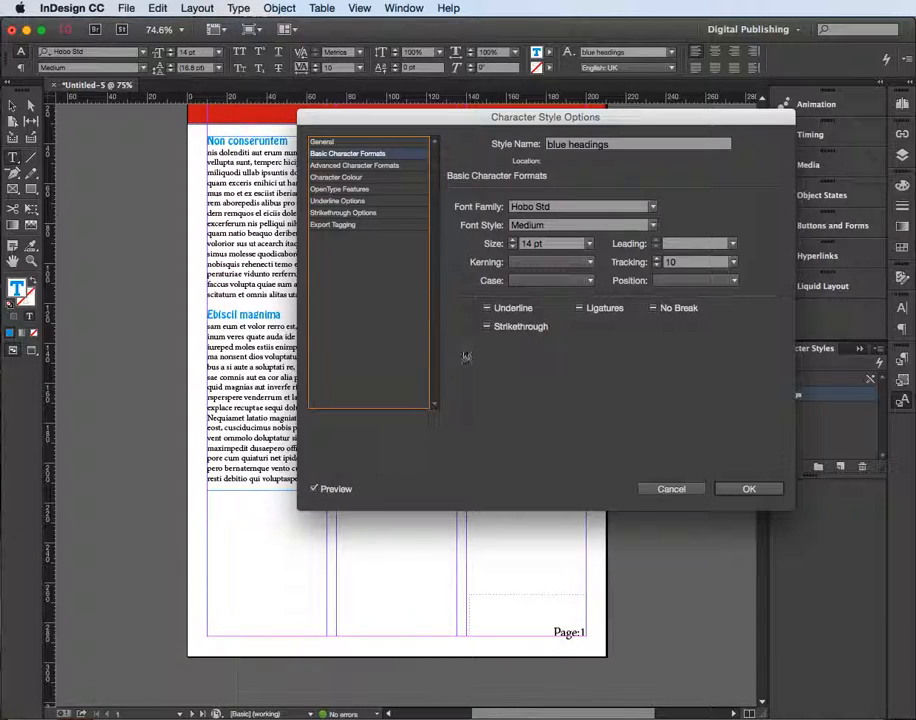
pyautogui.click(312, 489)
pyautogui.click(513, 242)
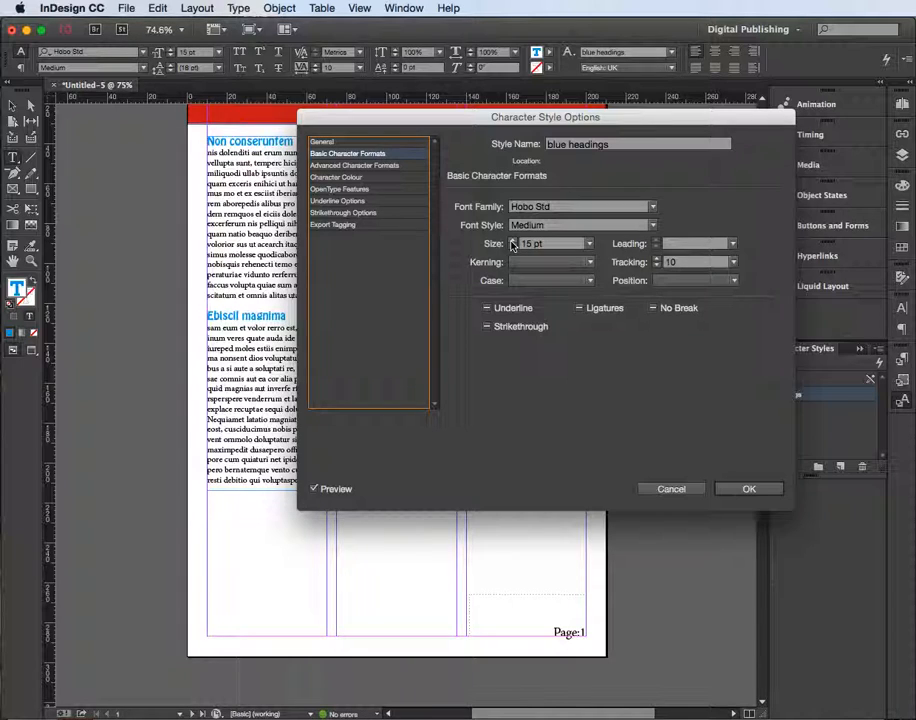
# Change the character style's colour to the magenta swatch C=0 M=100 Y=0 K=0
pyautogui.click(348, 178)
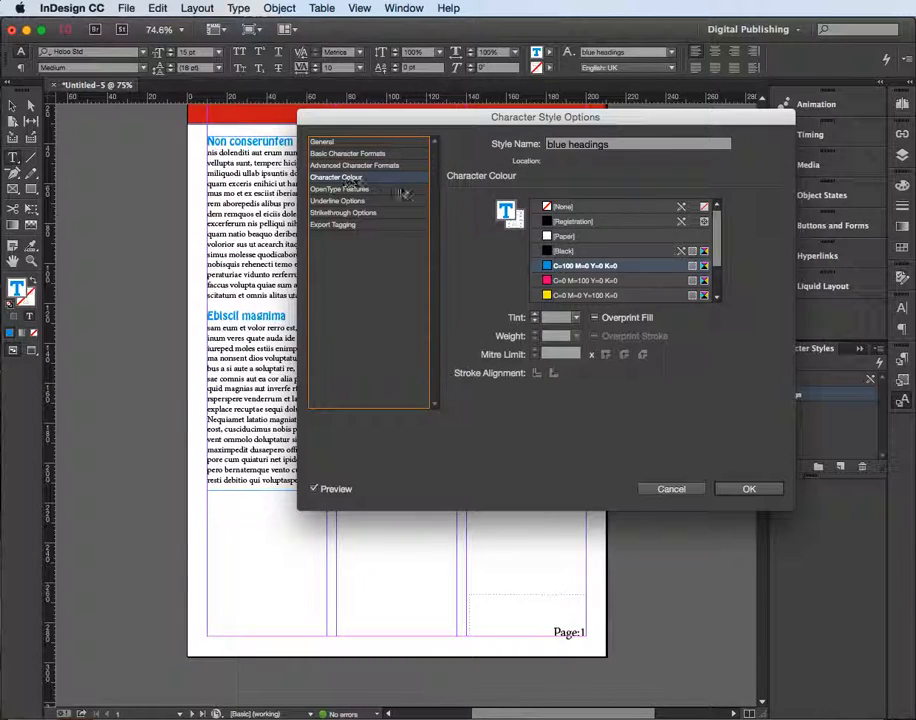
pyautogui.click(569, 281)
pyautogui.moveTo(577, 117); pyautogui.dragTo(633, 168)
# Rename the character style "pink headings" and apply the style changes
pyautogui.doubleClick(612, 196)
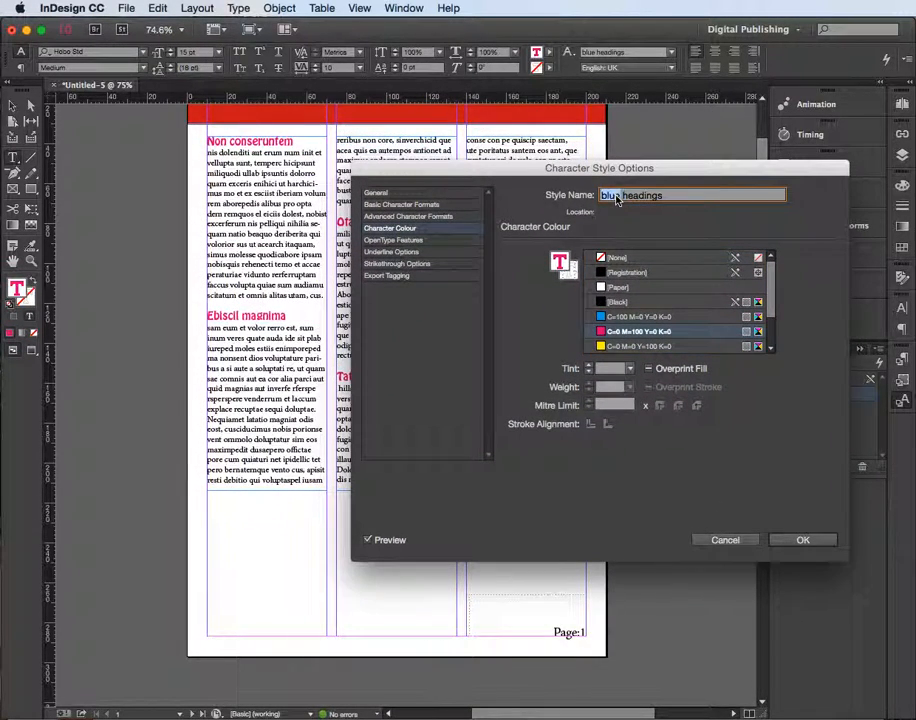
pyautogui.write('pink')
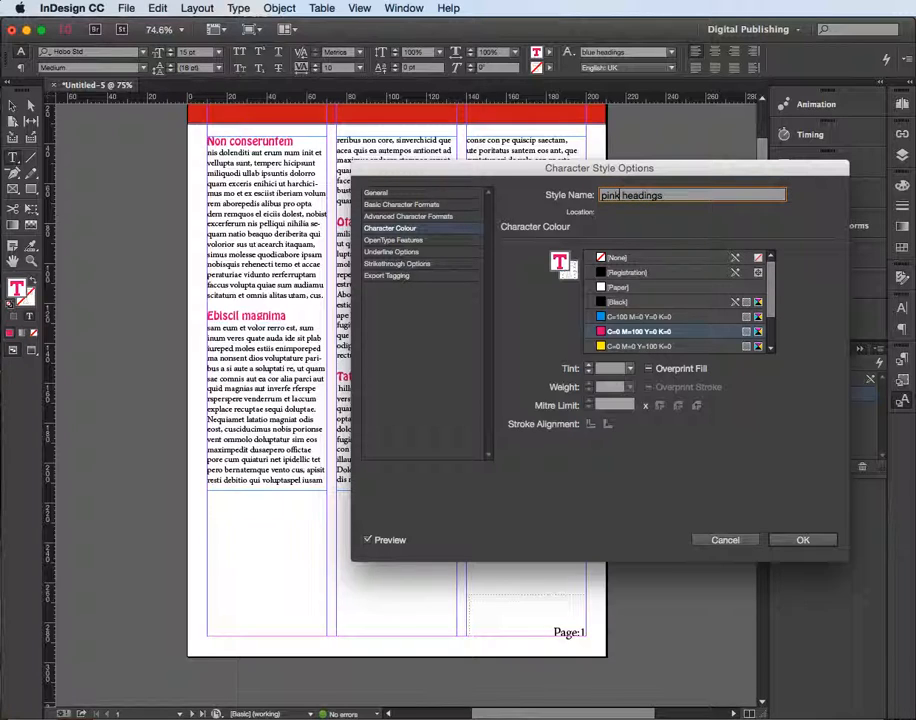
pyautogui.click(803, 541)
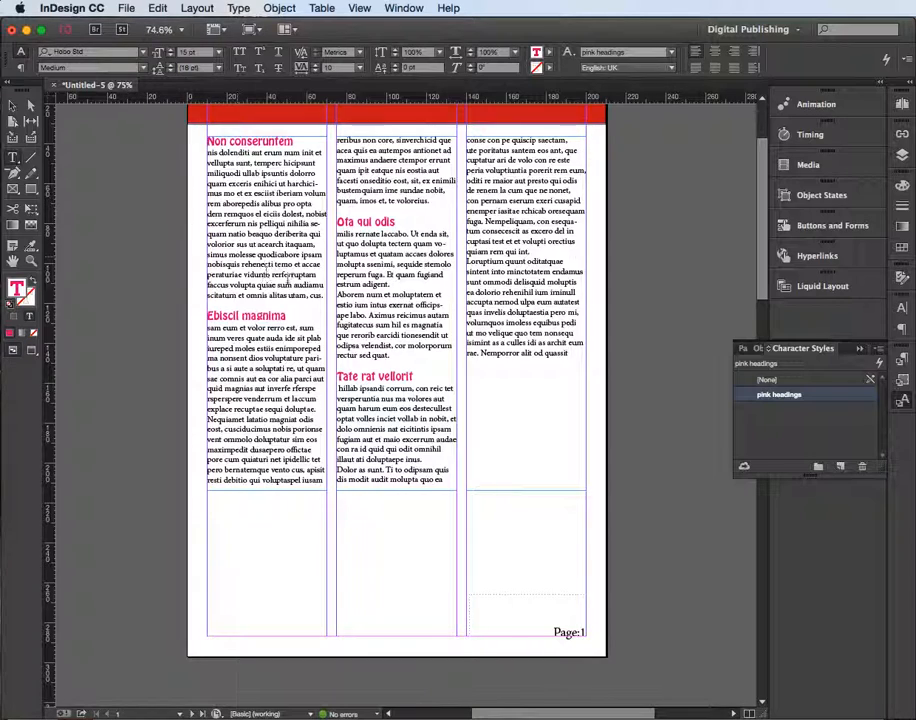
# Set the body paragraph under the heading "Non conseruntem" to Helvetica at 11 pt
pyautogui.moveTo(323, 296); pyautogui.dragTo(208, 152)
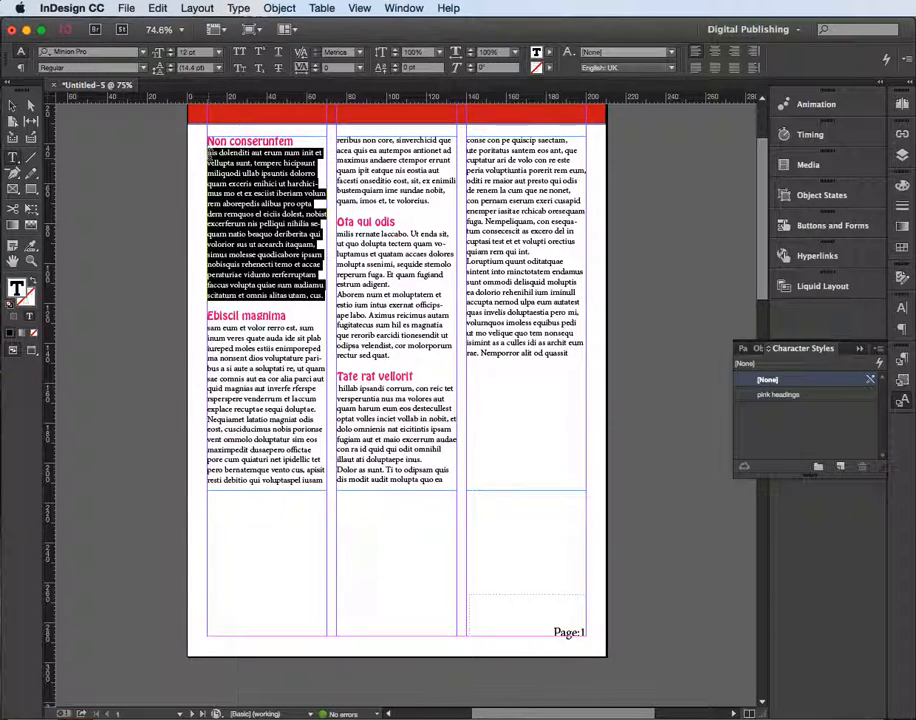
pyautogui.click(143, 51)
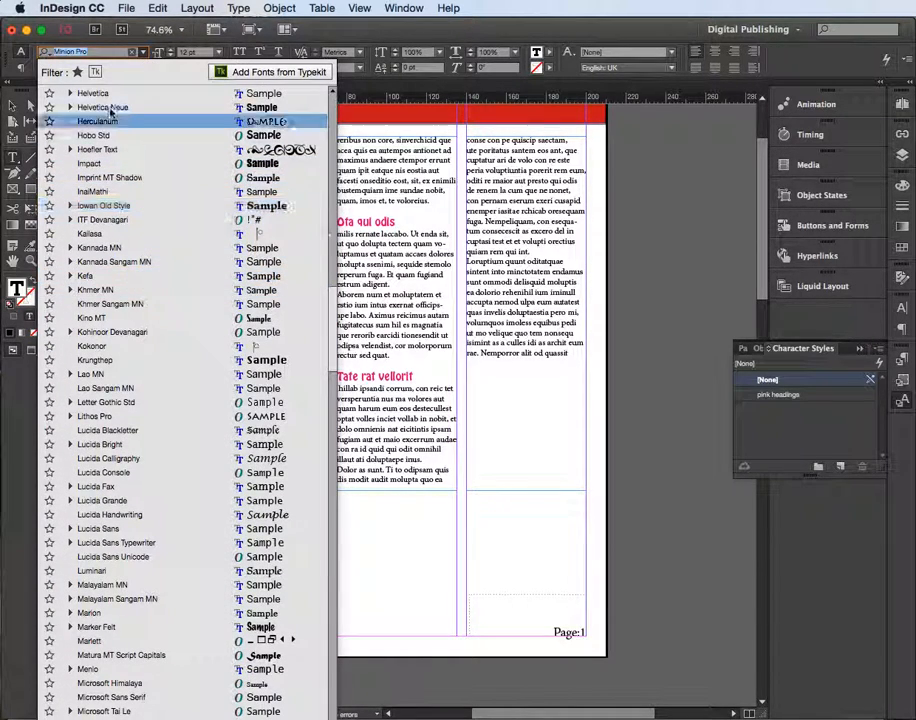
pyautogui.press('Escape')
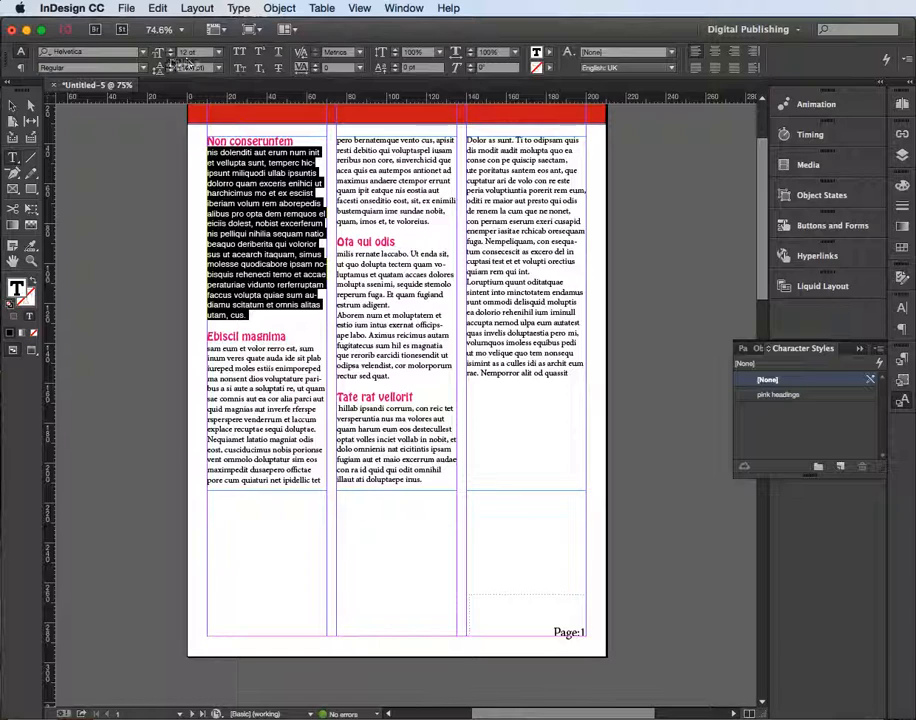
pyautogui.click(171, 58)
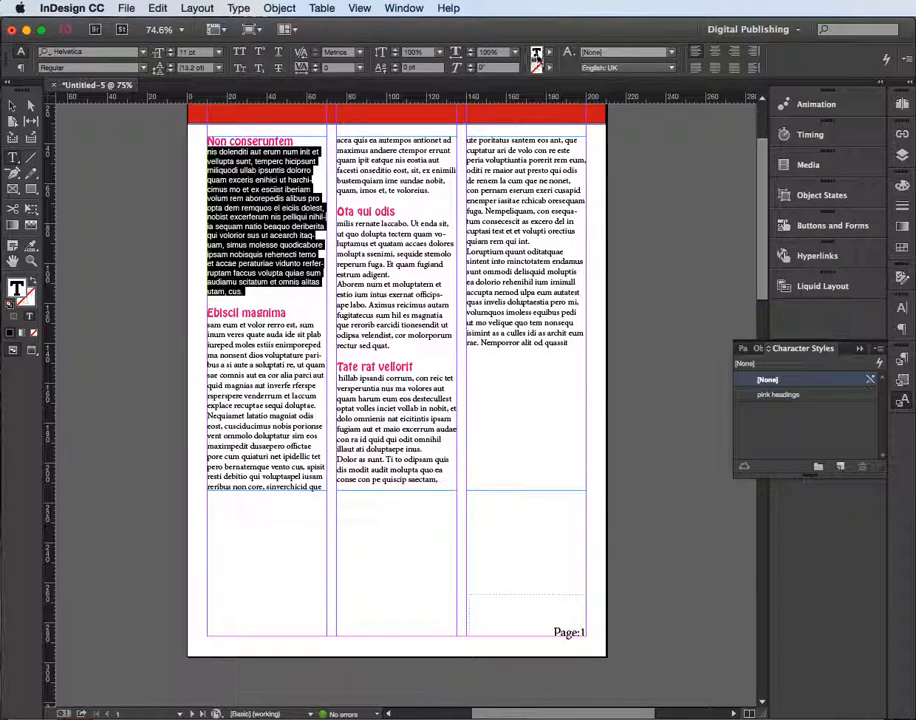
# Colour the selected paragraph's text with the dark blue swatch C=100 M=90 Y=10 K=0
pyautogui.click(408, 66)
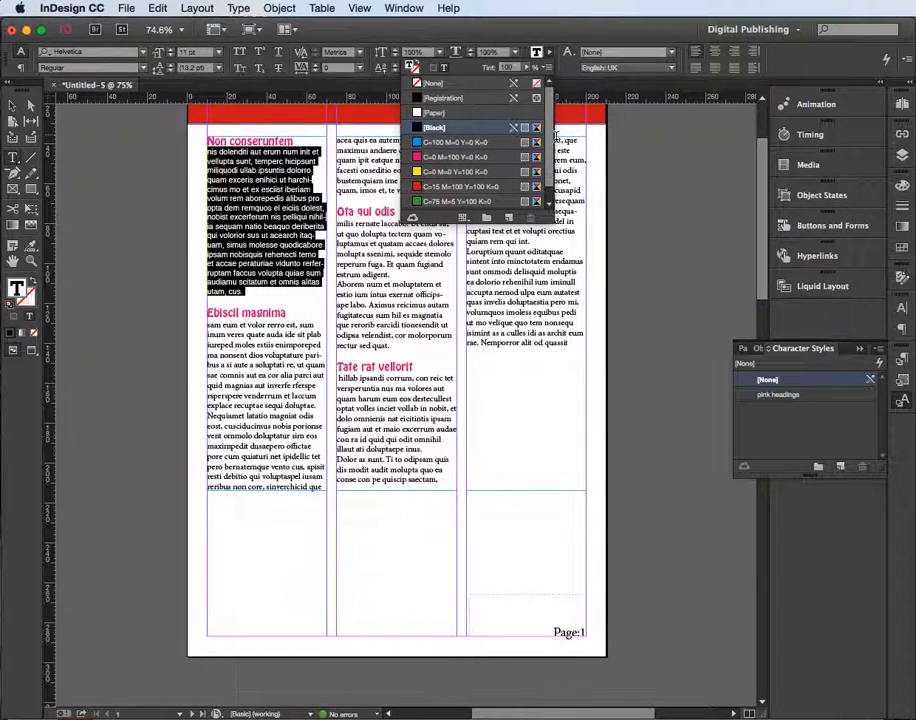
pyautogui.scroll(-1, 551, 168)
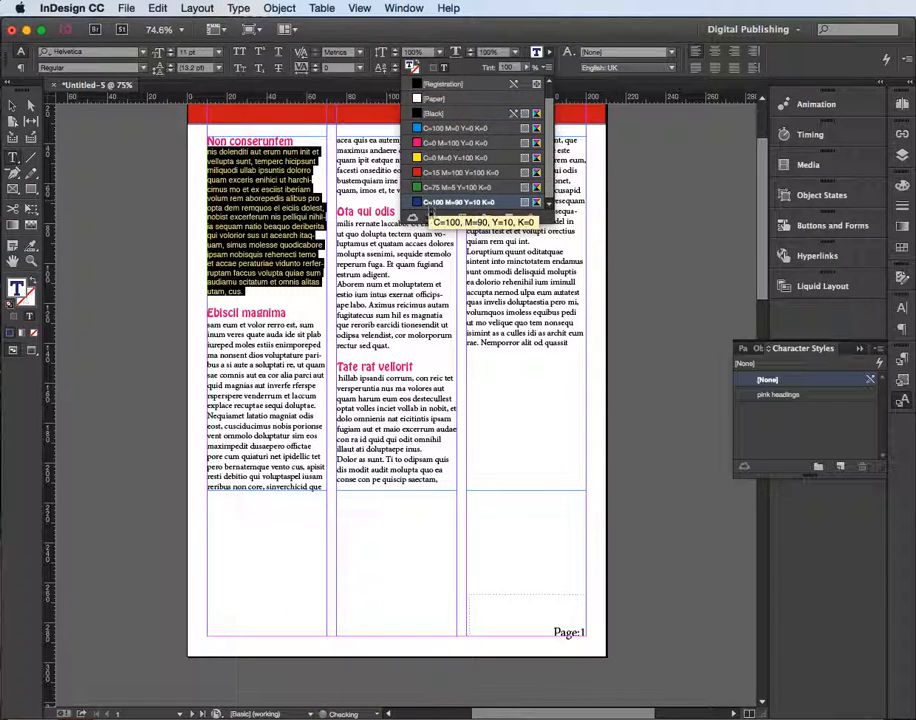
pyautogui.click(430, 202)
pyautogui.click(396, 286)
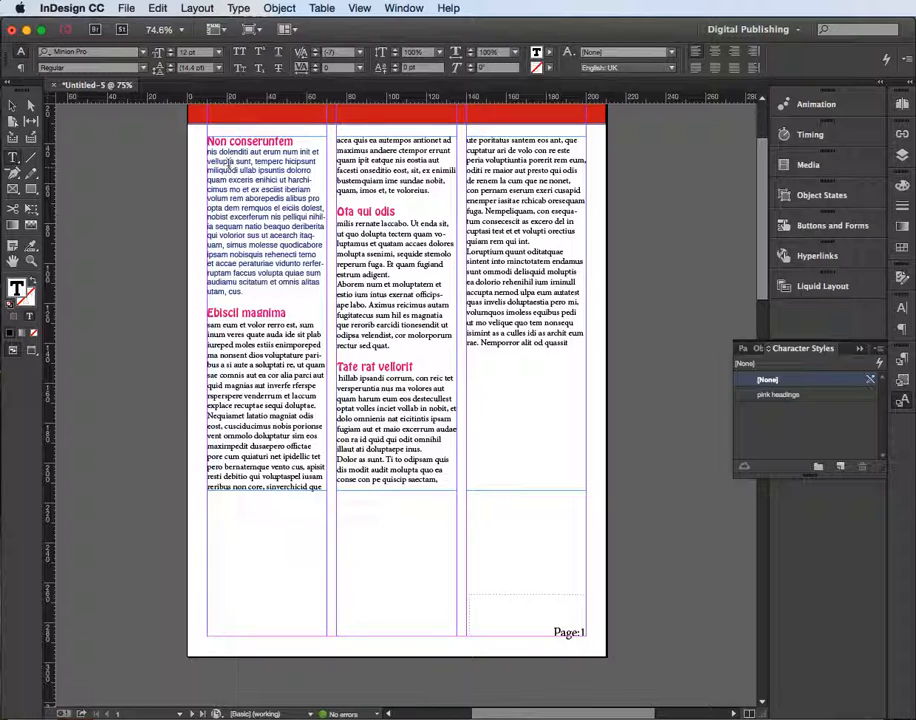
# Create a paragraph style named "body style text" from the formatted paragraph under "Non conseruntem"
pyautogui.moveTo(245, 291); pyautogui.dragTo(205, 152)
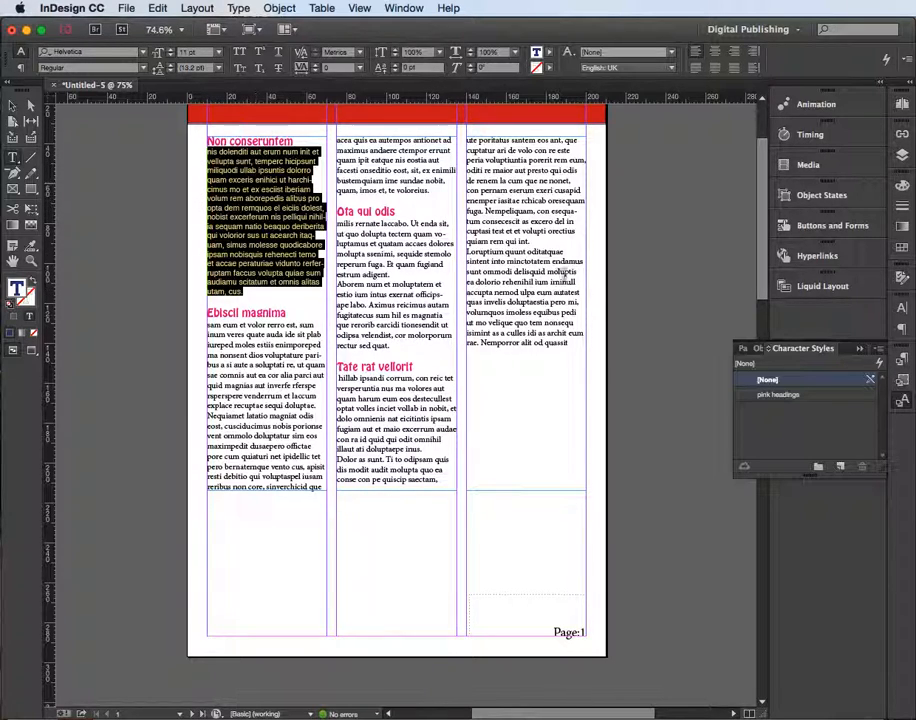
pyautogui.click(743, 348)
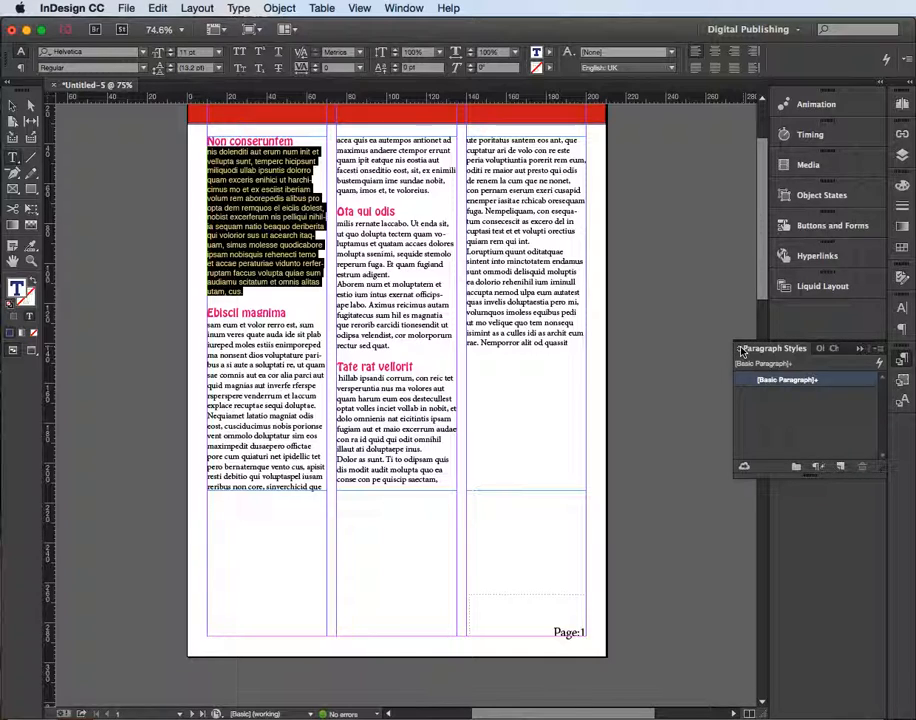
pyautogui.click(840, 467)
pyautogui.doubleClick(786, 394)
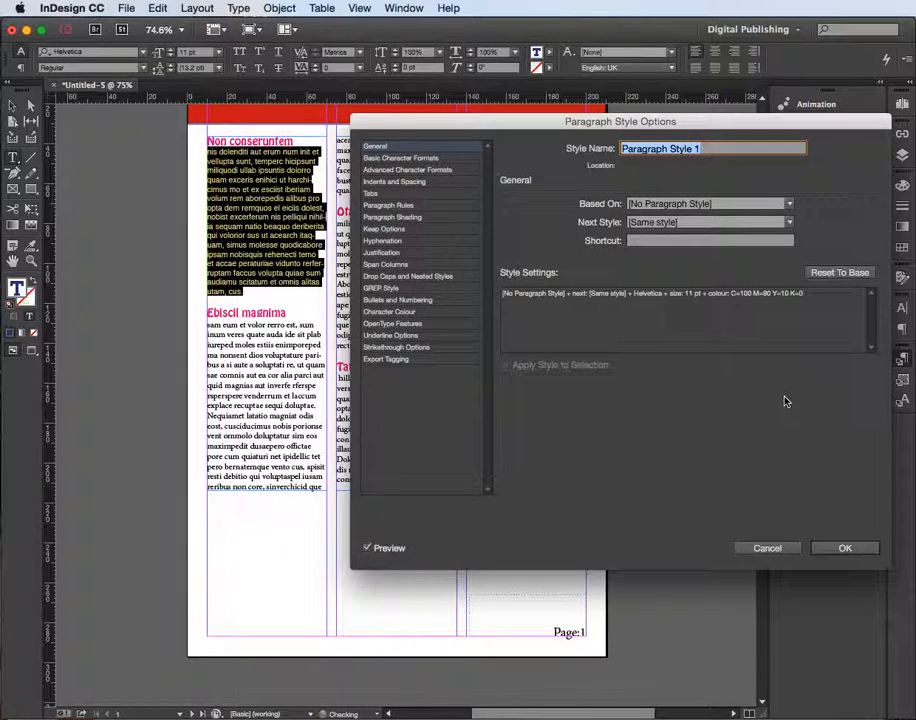
pyautogui.write('body style text')
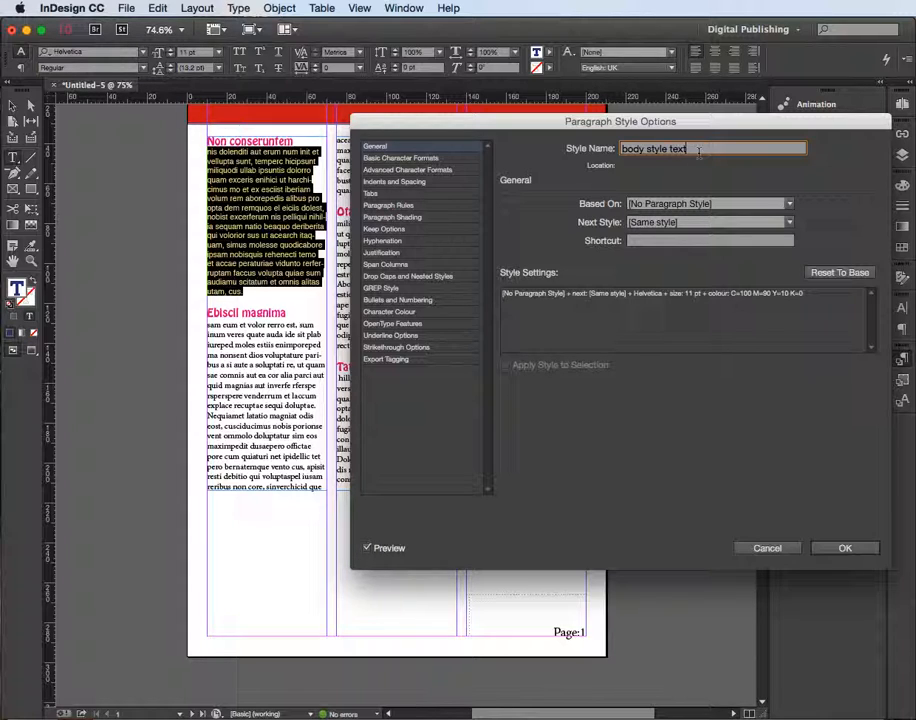
pyautogui.click(843, 548)
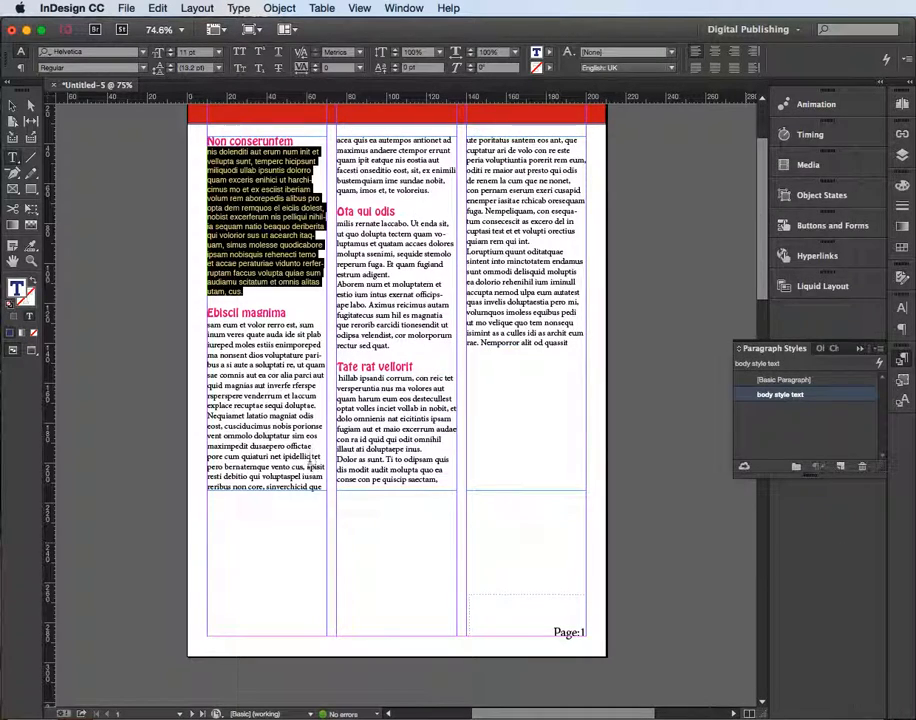
# Apply the "body style text" paragraph style to all the text in the three columns
pyautogui.click(302, 405)
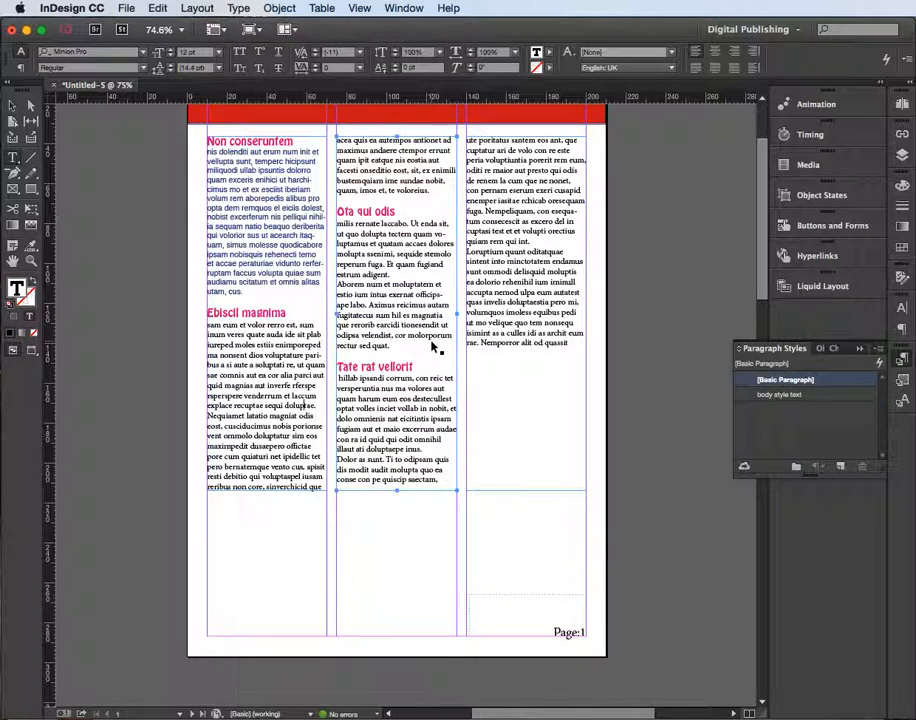
pyautogui.press('super+a')
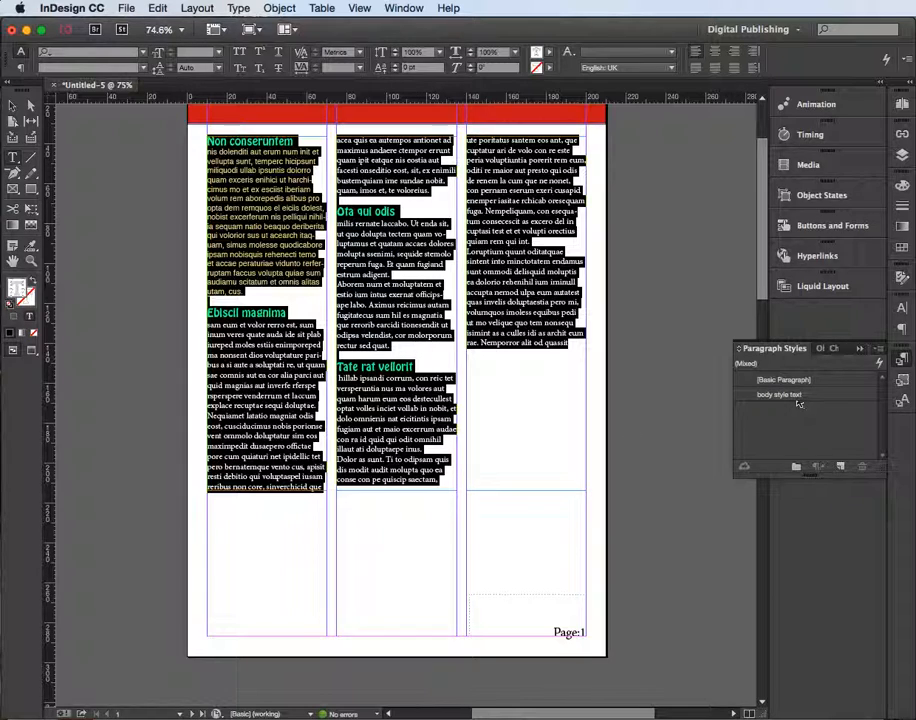
pyautogui.click(798, 397)
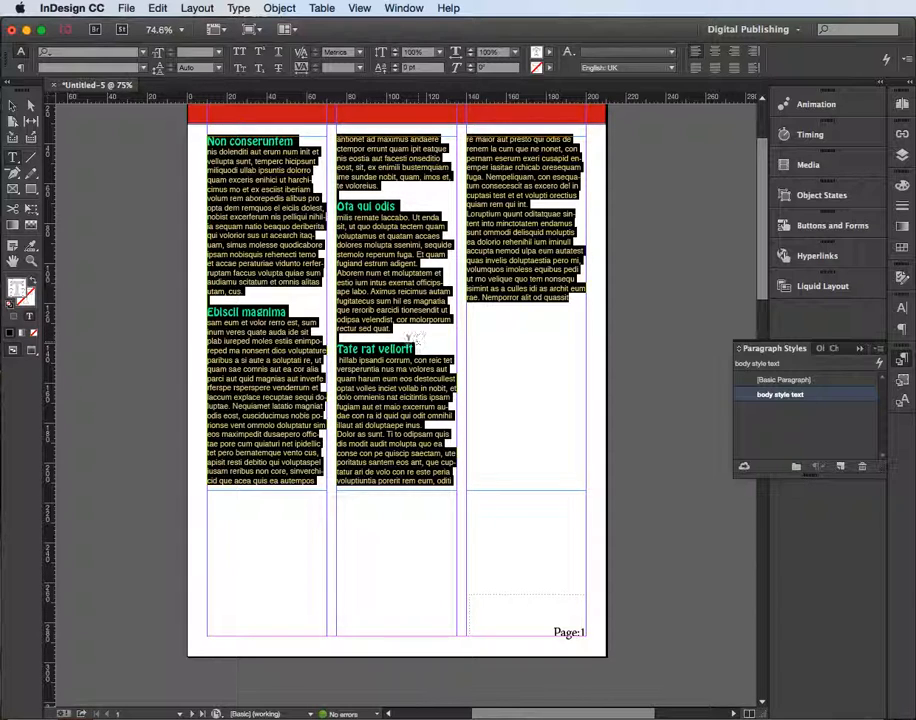
pyautogui.click(415, 362)
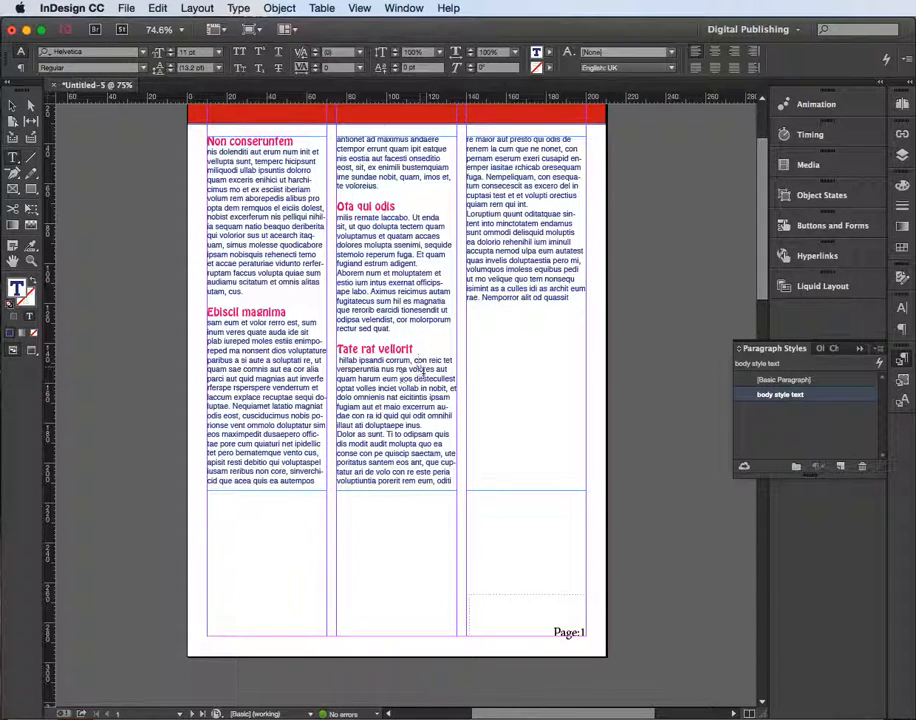
# Check which character style is assigned to the headings "Ota qui odis" and "Tate rat vellorit"
pyautogui.moveTo(403, 206); pyautogui.dragTo(336, 206)
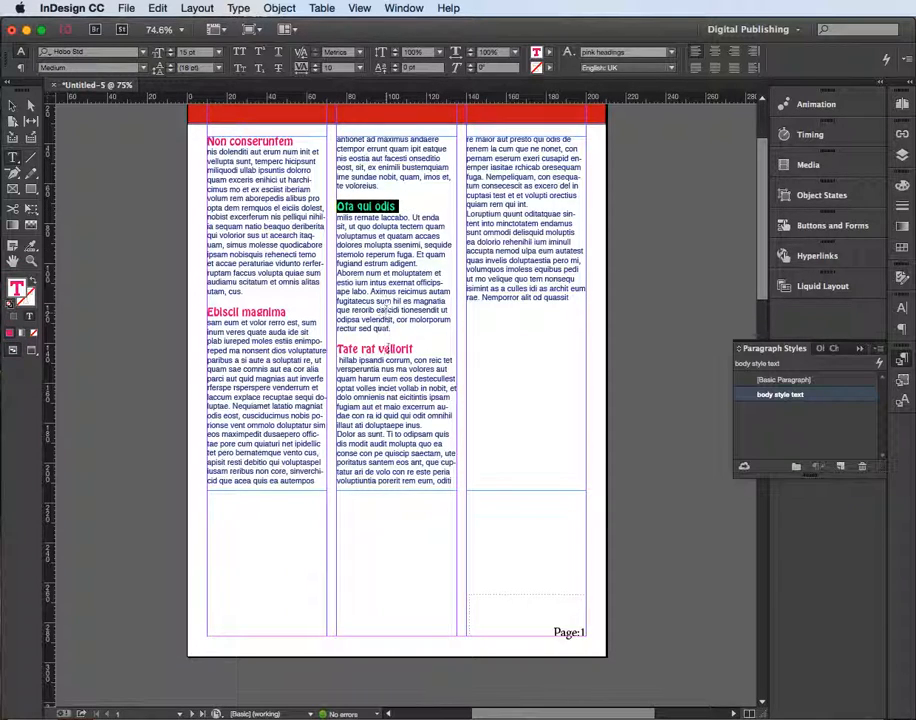
pyautogui.click(834, 349)
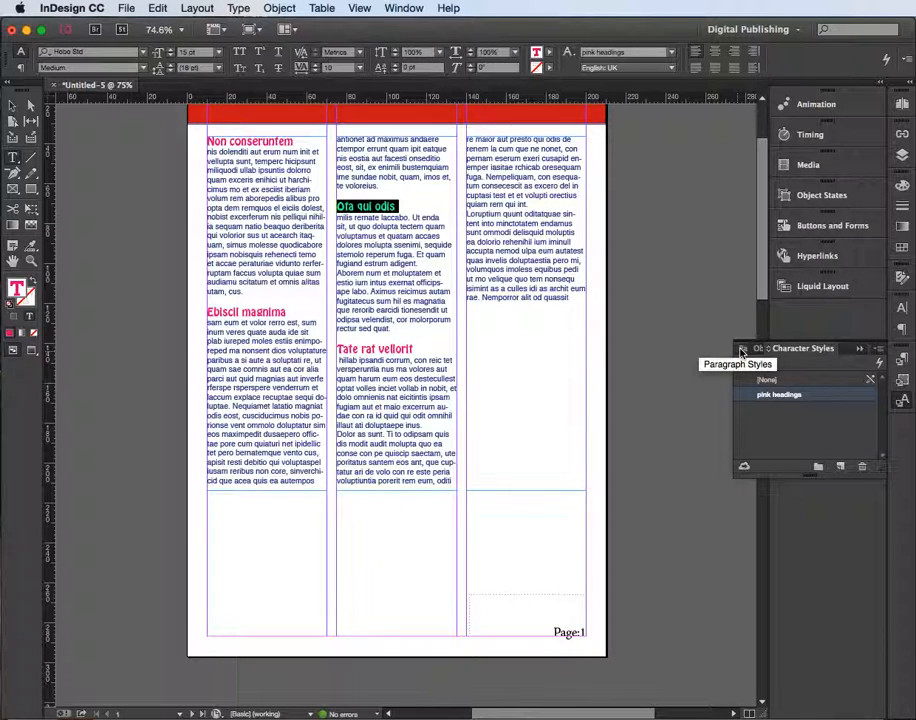
pyautogui.moveTo(413, 349); pyautogui.dragTo(337, 349)
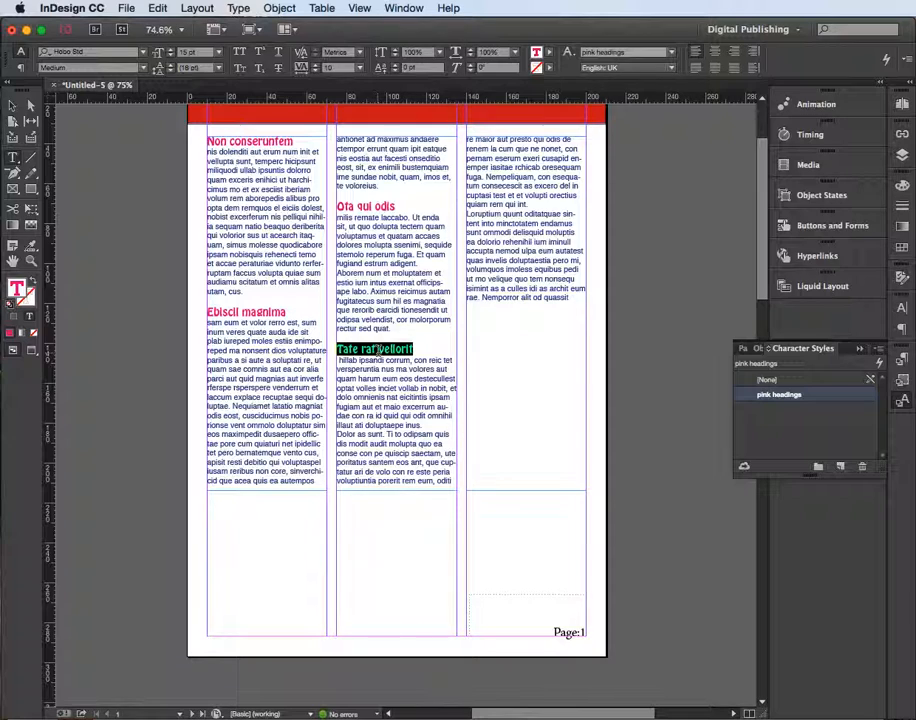
pyautogui.click(405, 251)
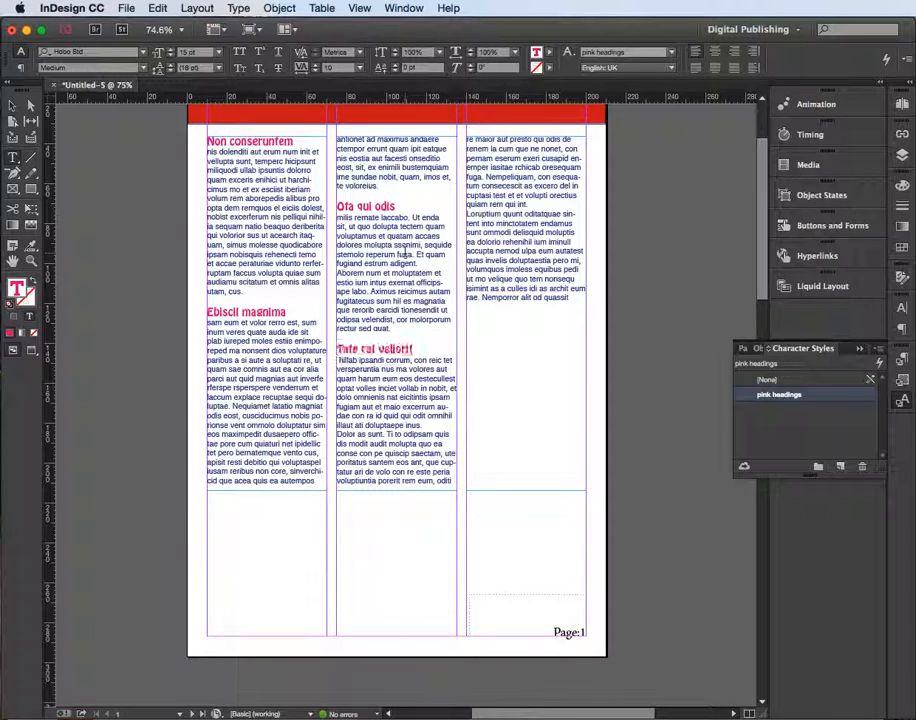
# Edit the "body style text" paragraph style and try the Impact font family in its basic character formats
pyautogui.click(742, 351)
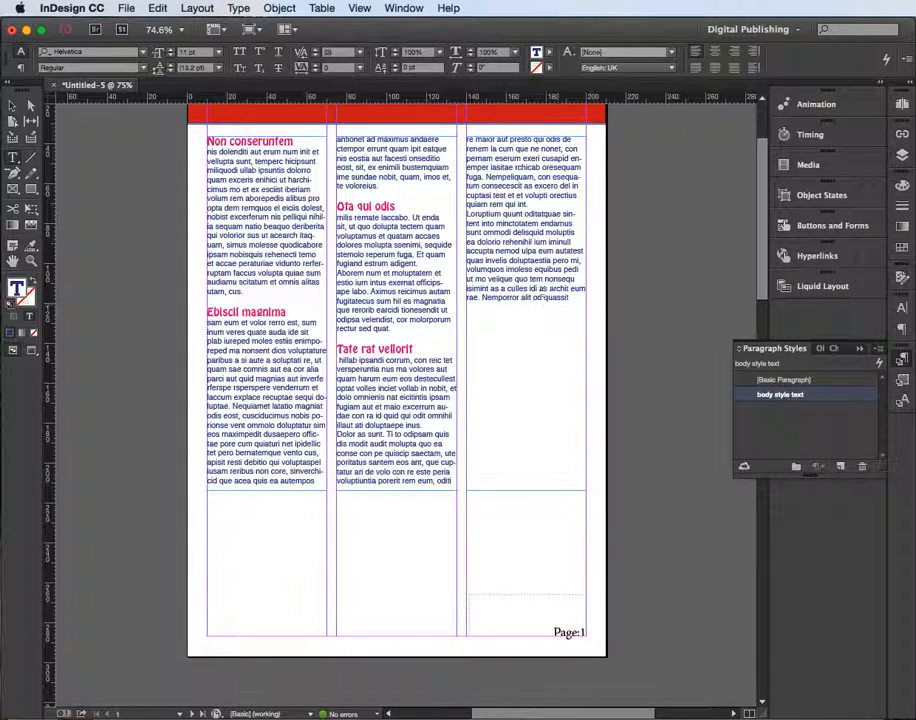
pyautogui.doubleClick(786, 398)
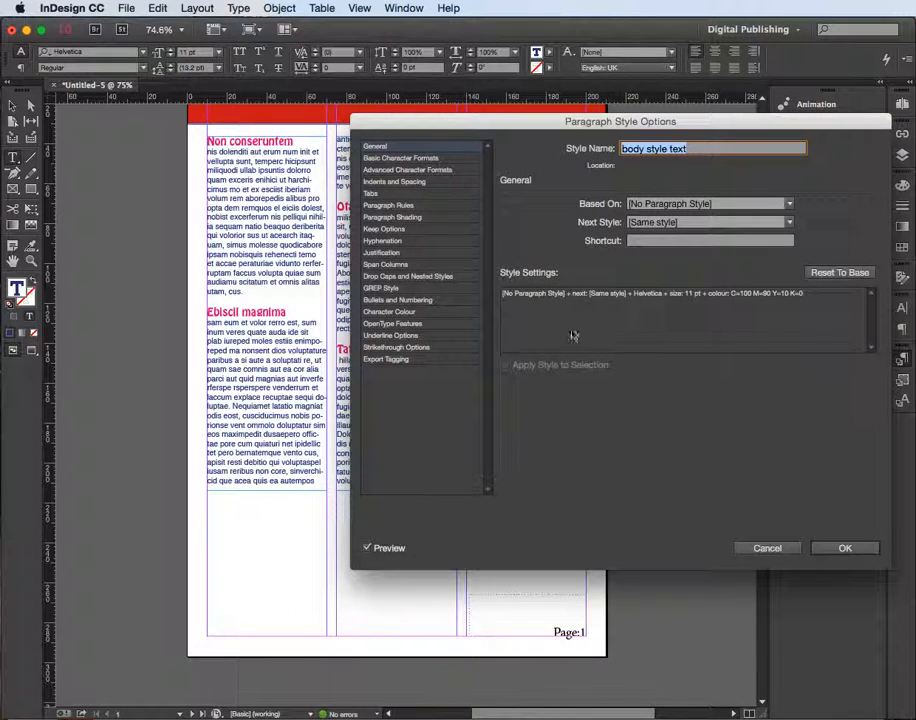
pyautogui.click(397, 160)
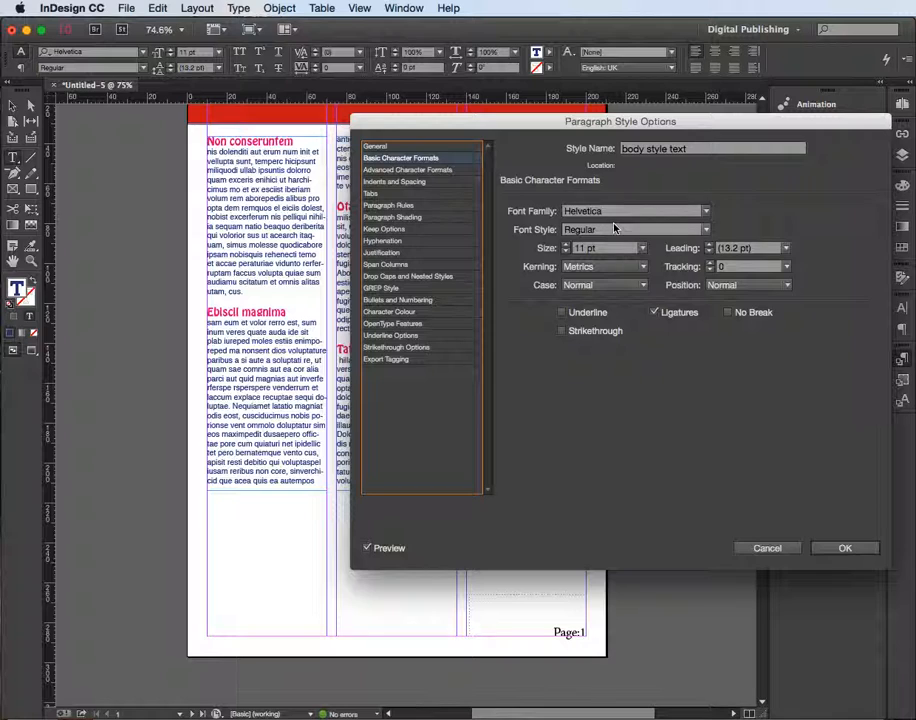
pyautogui.click(705, 212)
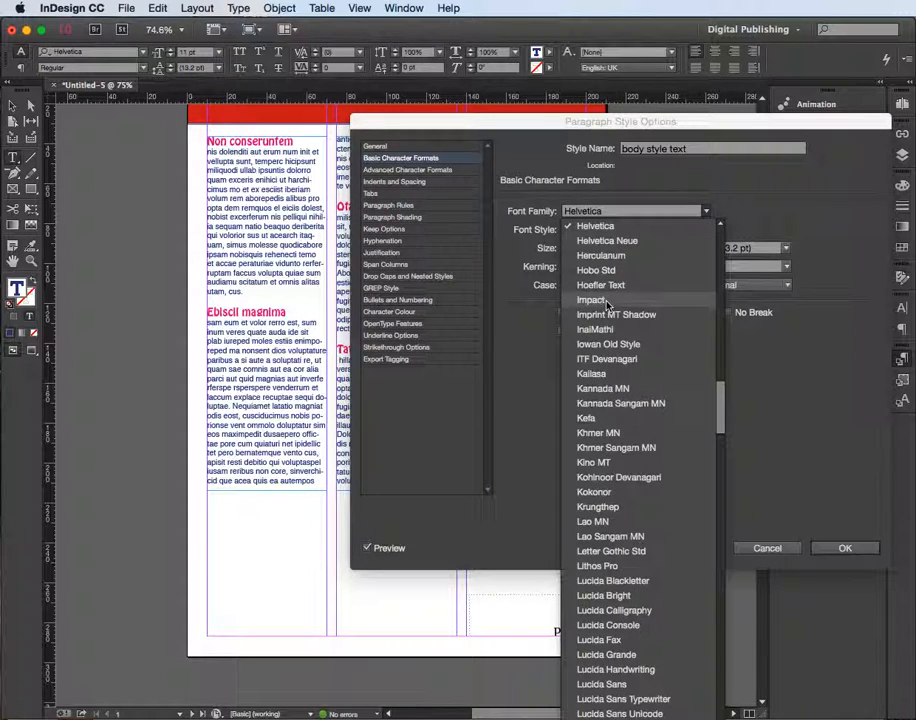
pyautogui.click(607, 303)
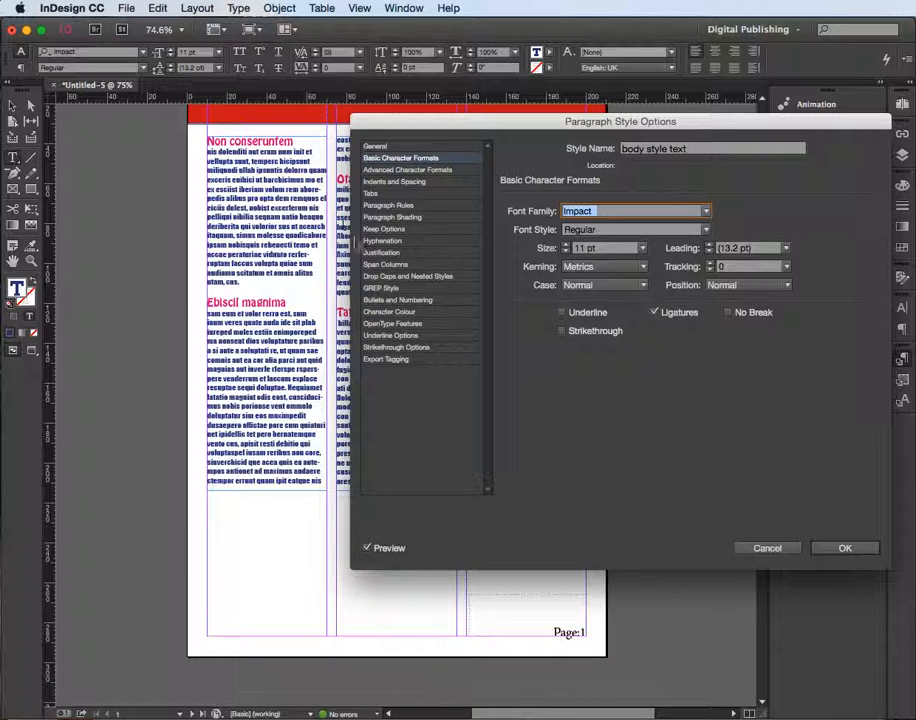
# Return the "body style text" paragraph style to the Helvetica font family and accept the style options
pyautogui.click(705, 211)
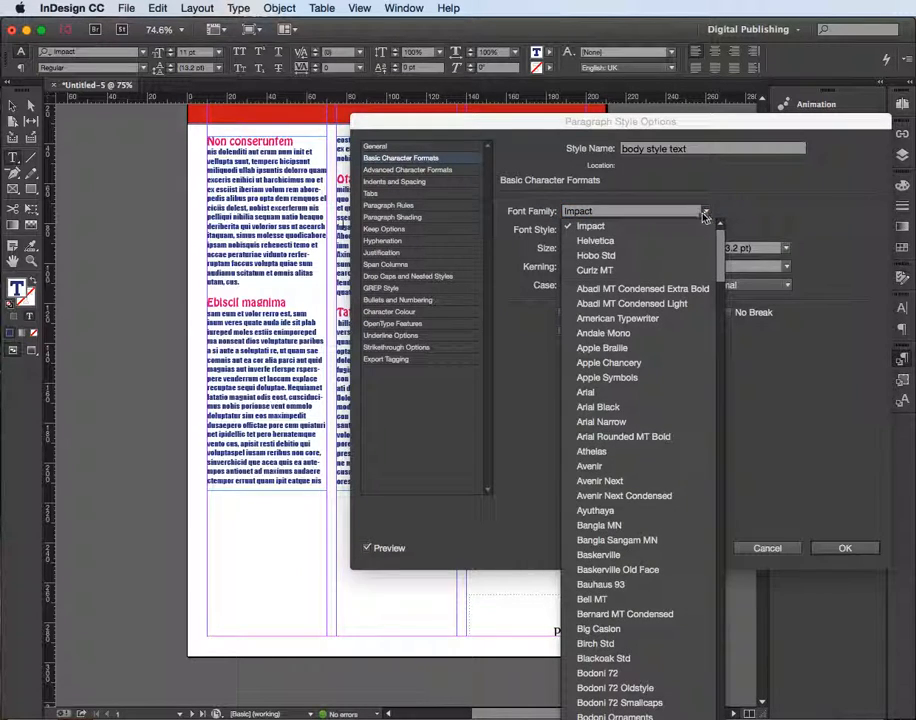
pyautogui.click(645, 241)
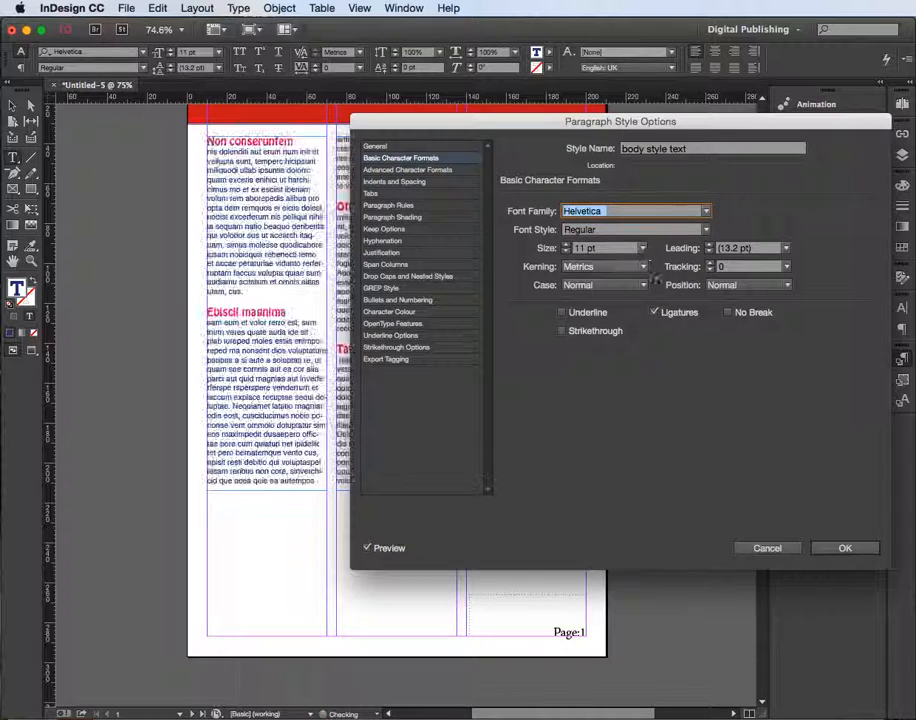
pyautogui.click(845, 549)
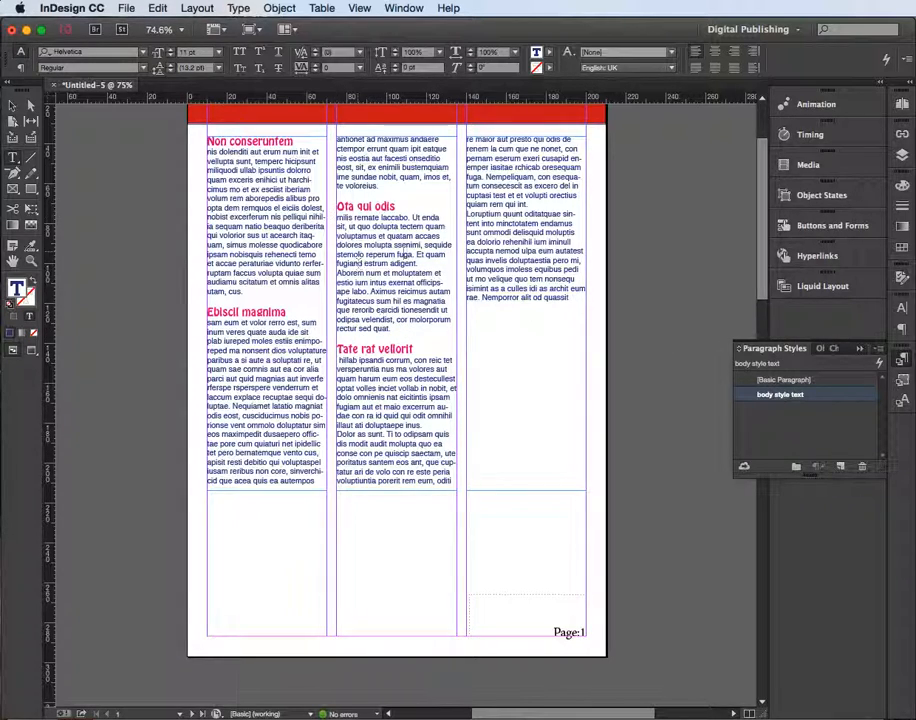
pyautogui.moveTo(390, 328); pyautogui.dragTo(356, 223)
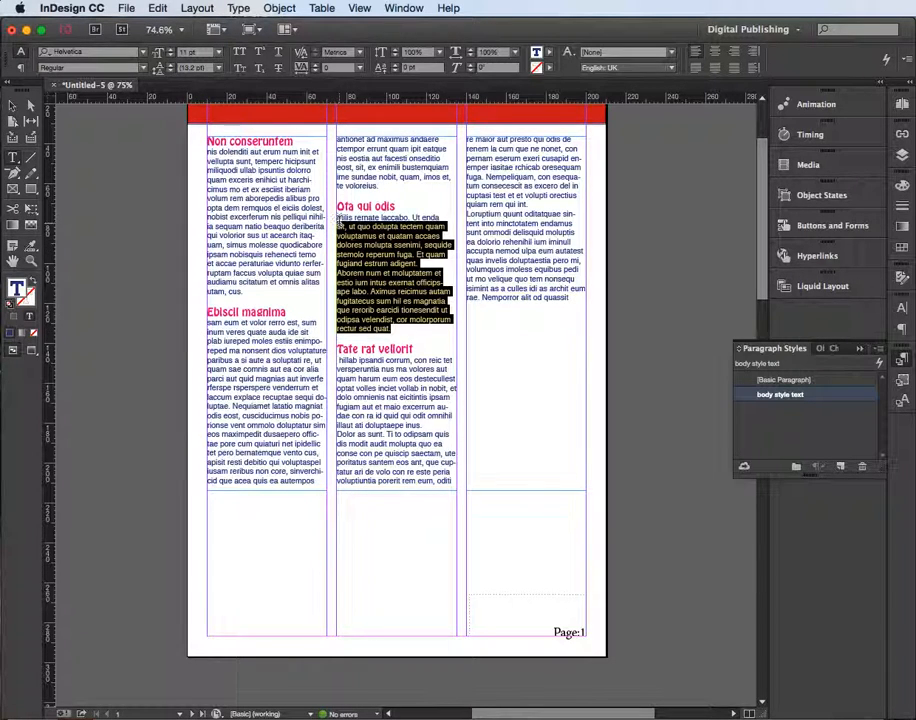
pyautogui.click(472, 392)
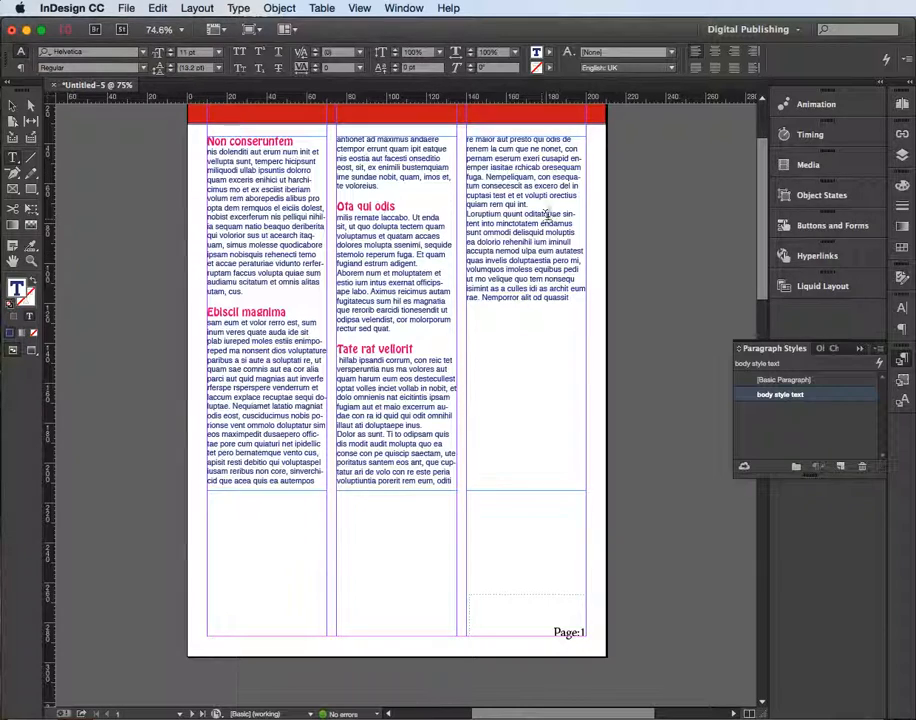
# Apply the "pink headings" character style to "Loruptium quunt oditatquae sintent into minctotatem" in the third column
pyautogui.moveTo(540, 223); pyautogui.dragTo(466, 215)
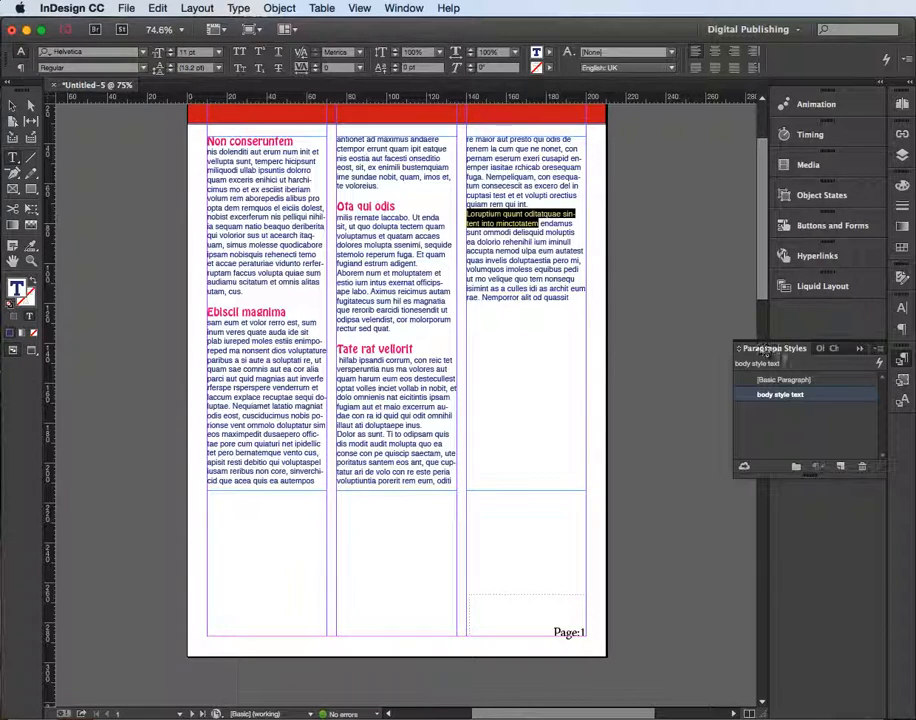
pyautogui.click(831, 349)
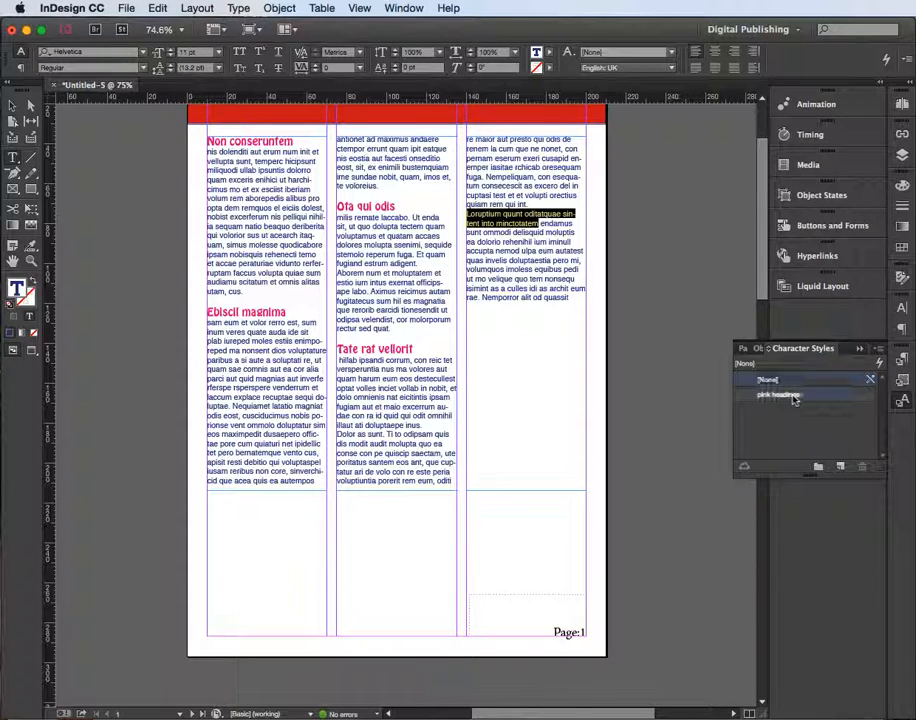
pyautogui.click(779, 394)
pyautogui.click(549, 289)
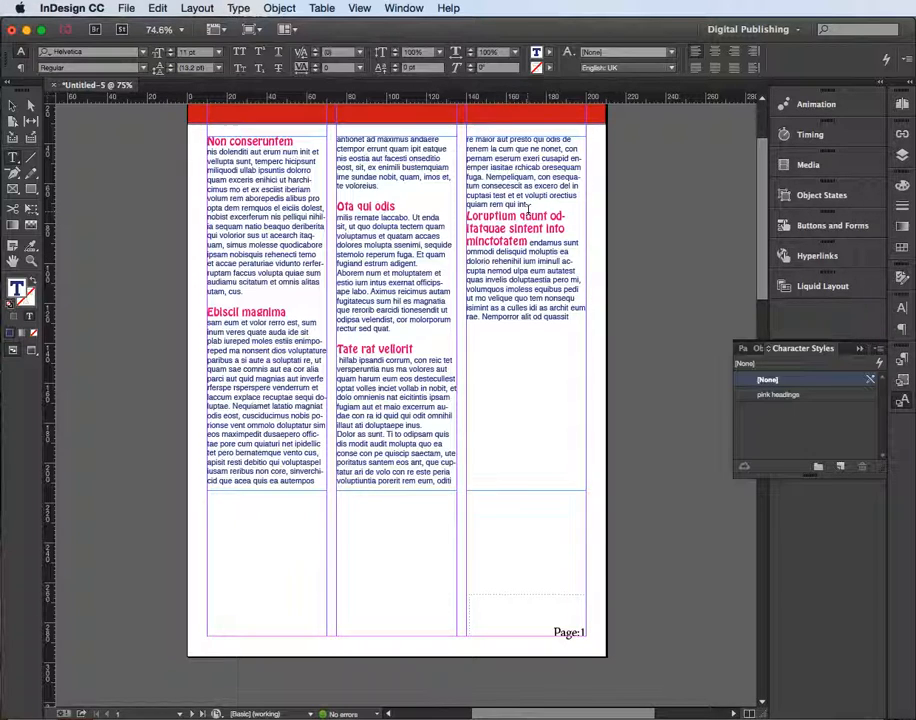
pyautogui.click(742, 350)
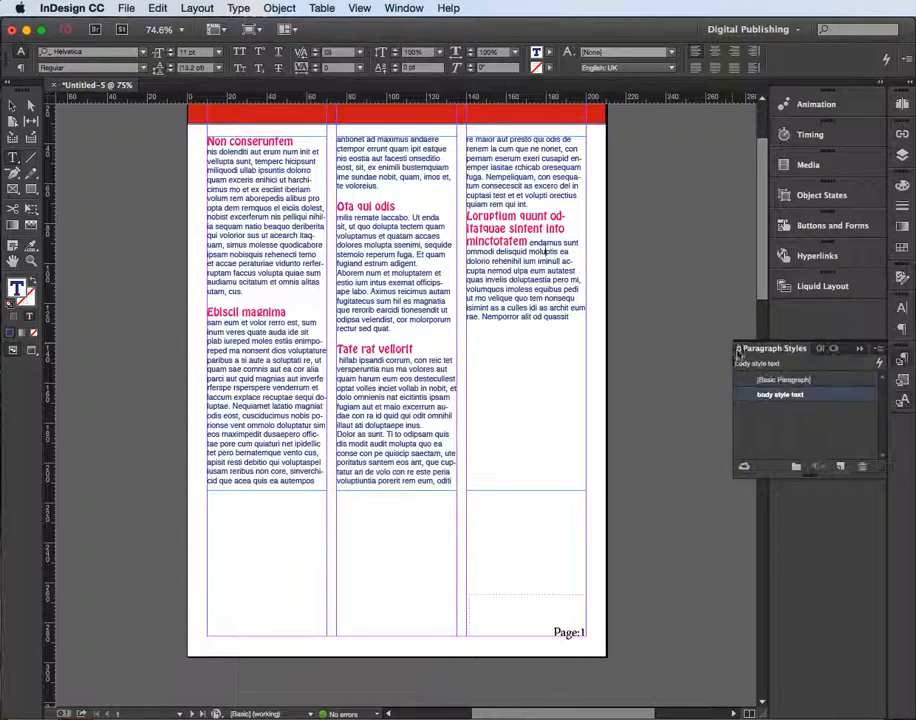